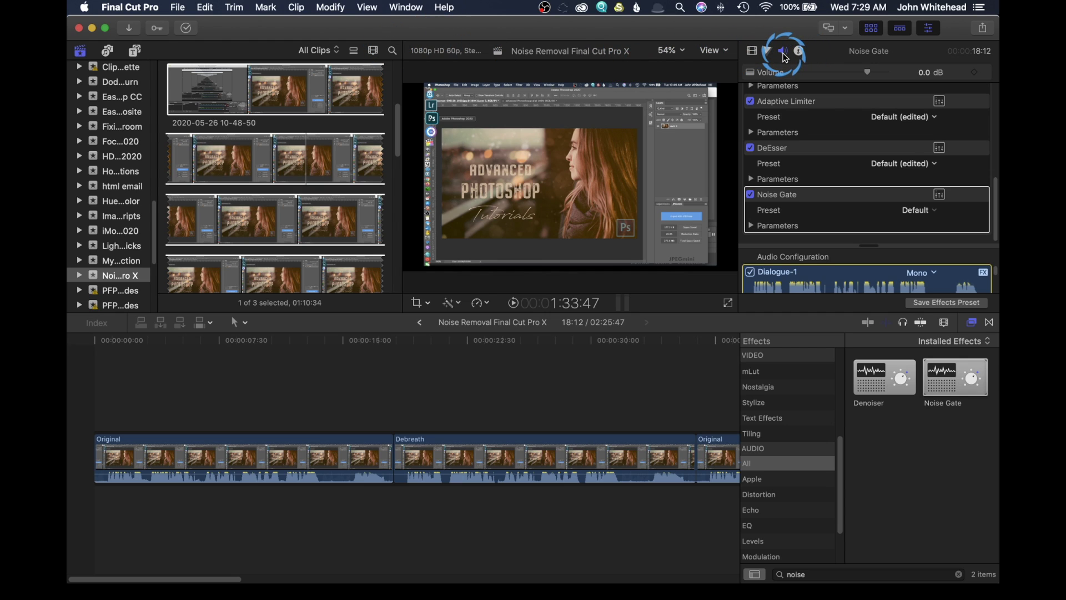
Examine the audio effects applied to the first Original clip, from DeBreath and Channel EQ through Compressor and Adaptive Limiter
left_click(754, 53)
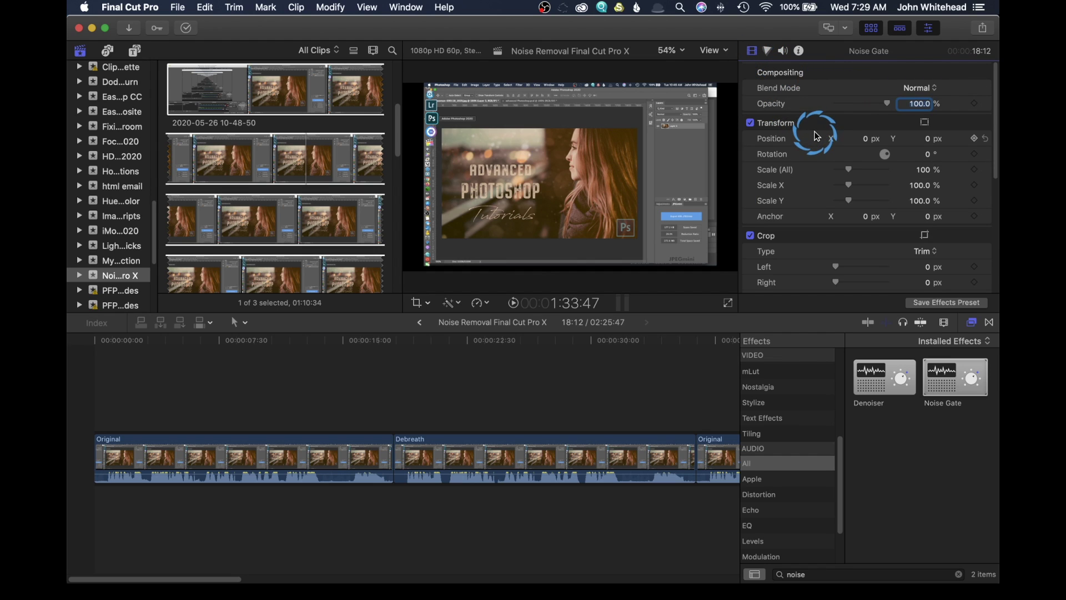
left_click(784, 53)
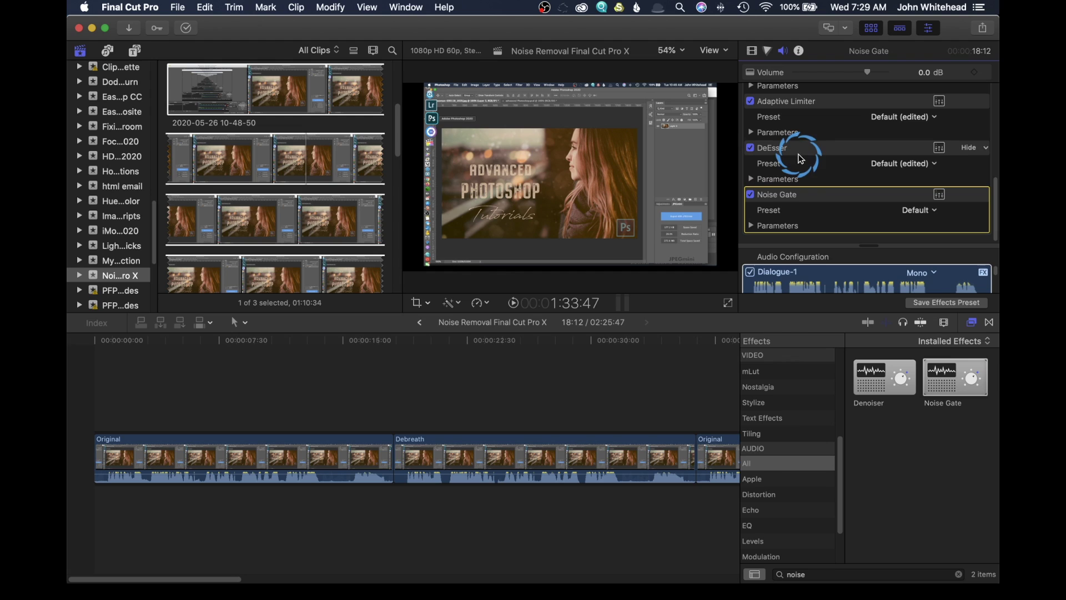
left_click(247, 462)
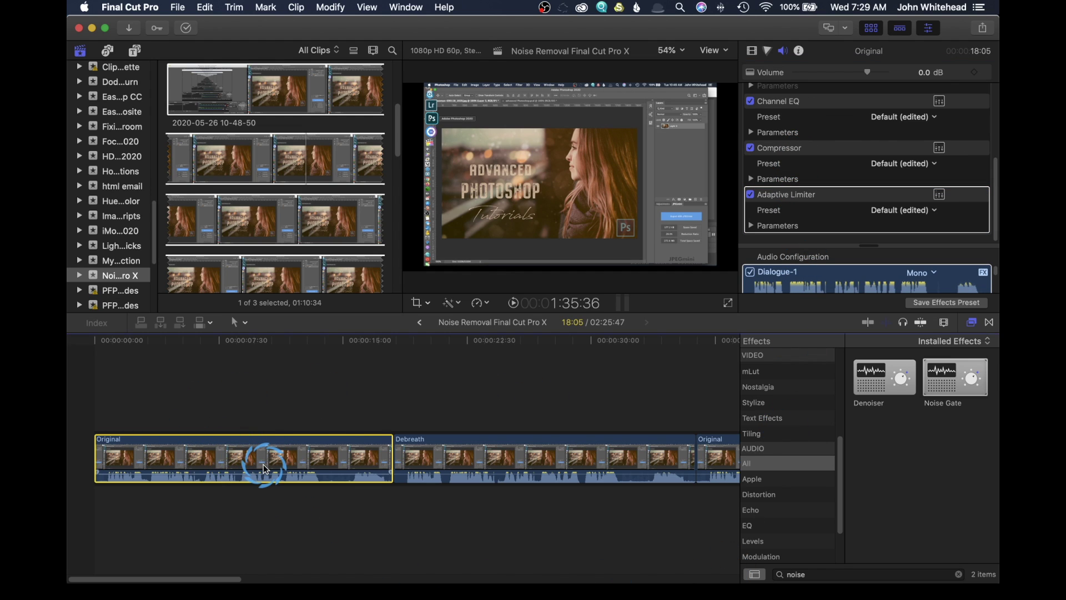
left_click(815, 219)
scroll(819, 224, "up", 5)
scroll(816, 219, "down", 3)
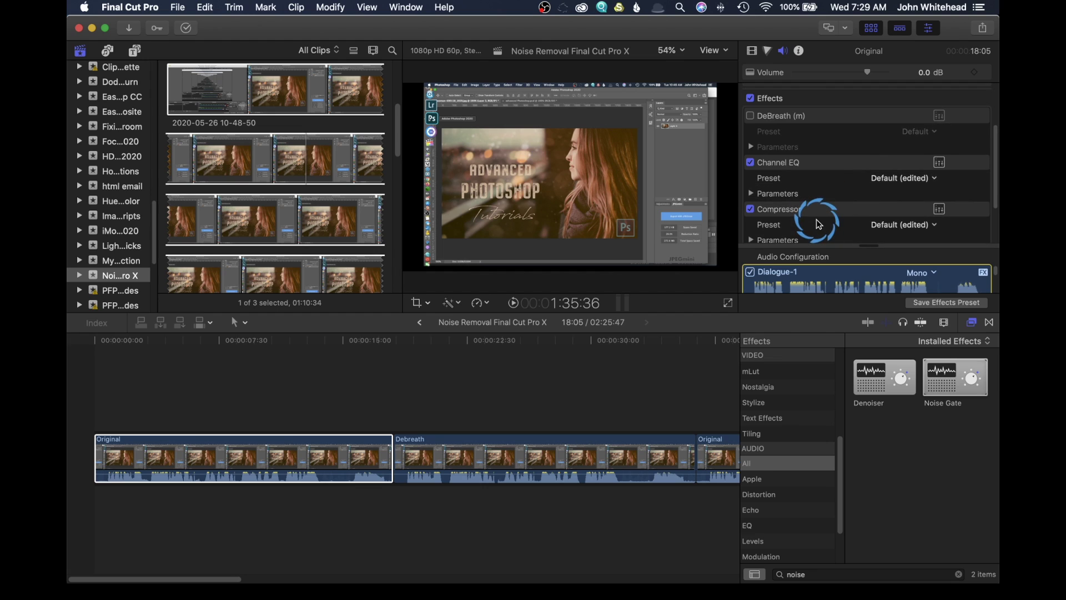
scroll(781, 123, "down", 1)
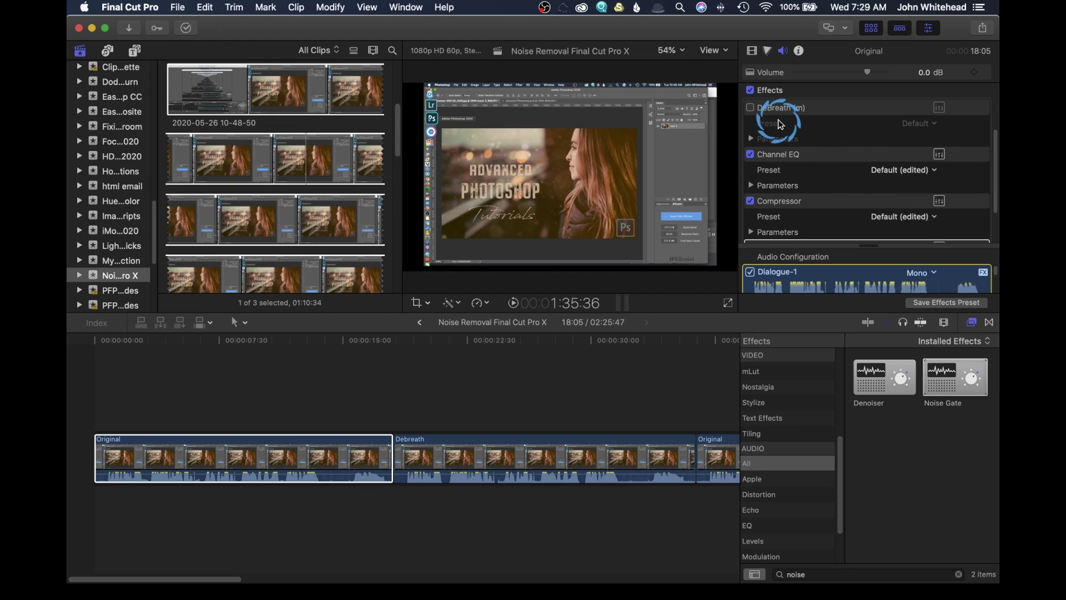
scroll(793, 151, "down", 4)
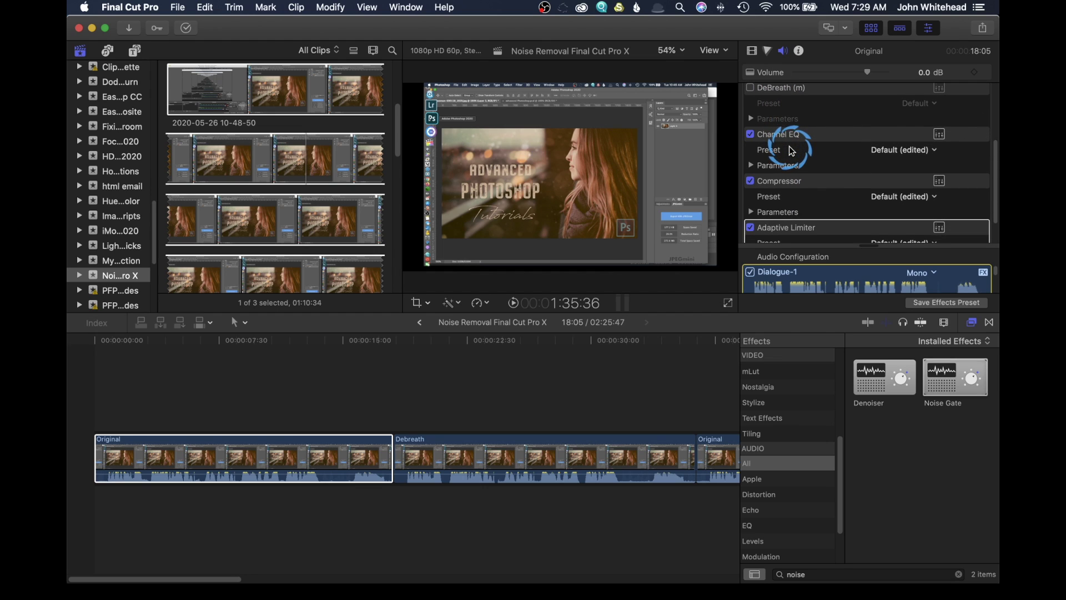
scroll(792, 151, "down", 2)
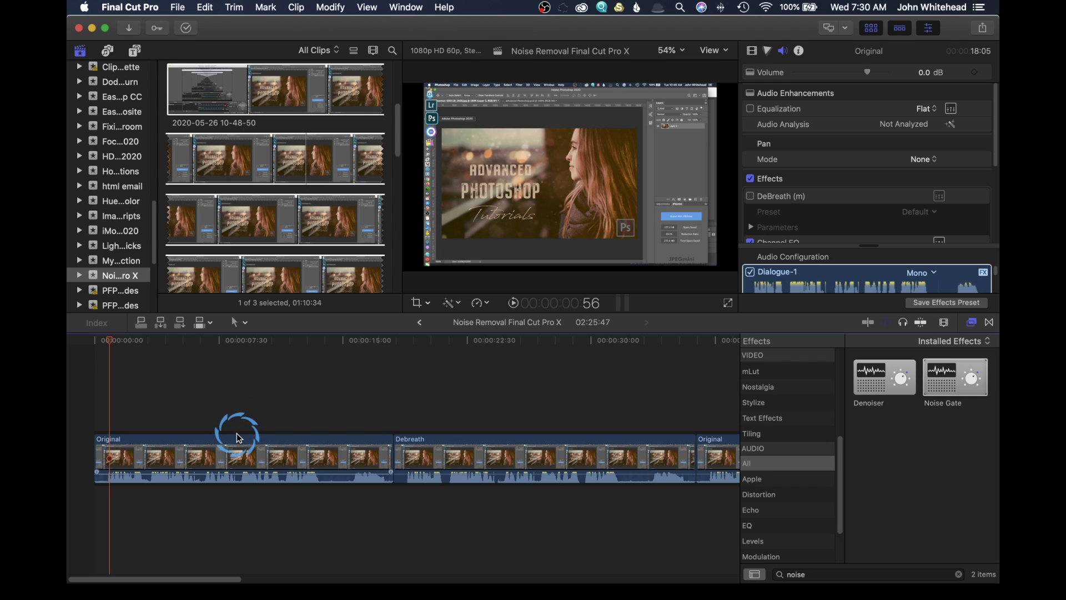
Play the project from the very start to listen to the first Original clip
left_click(92, 339)
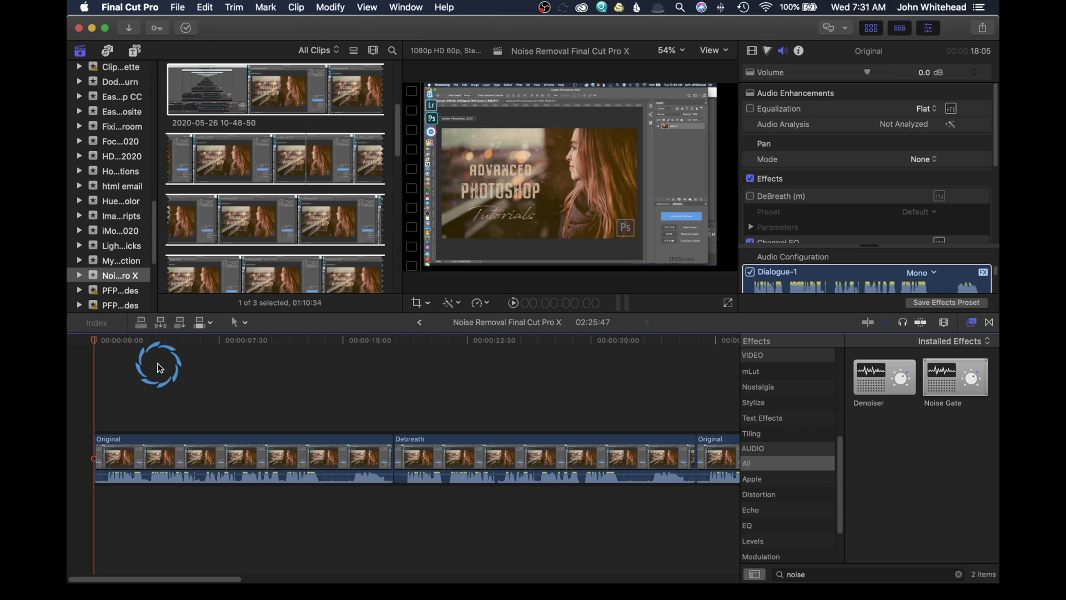
key("space")
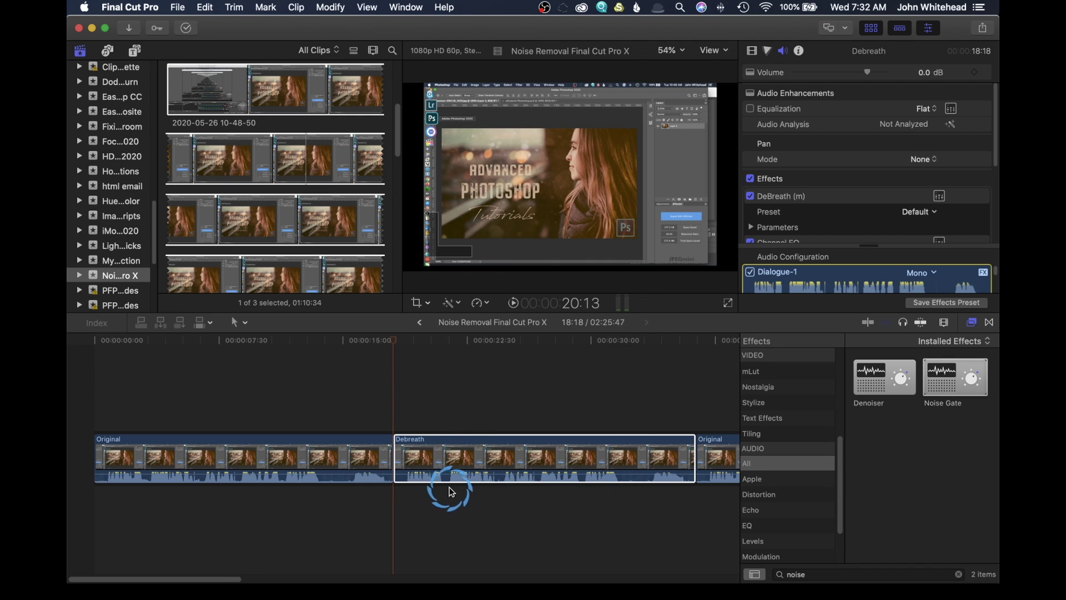
Open the settings window of the Debreath clip's DeBreath effect and move it clear of the timeline clips
left_click(778, 201)
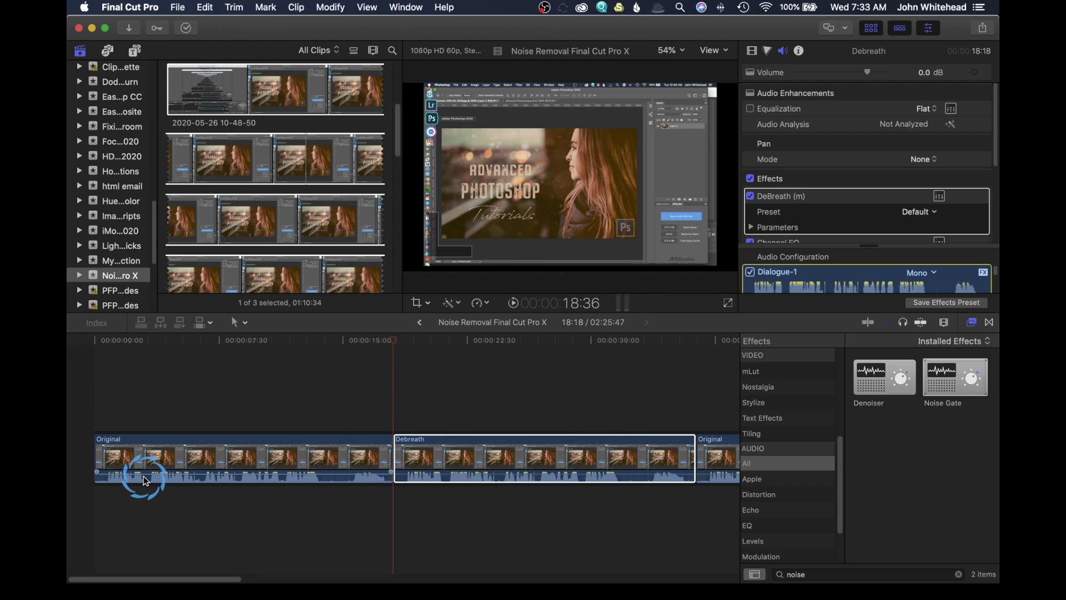
key("super+equal")
key("super+minus")
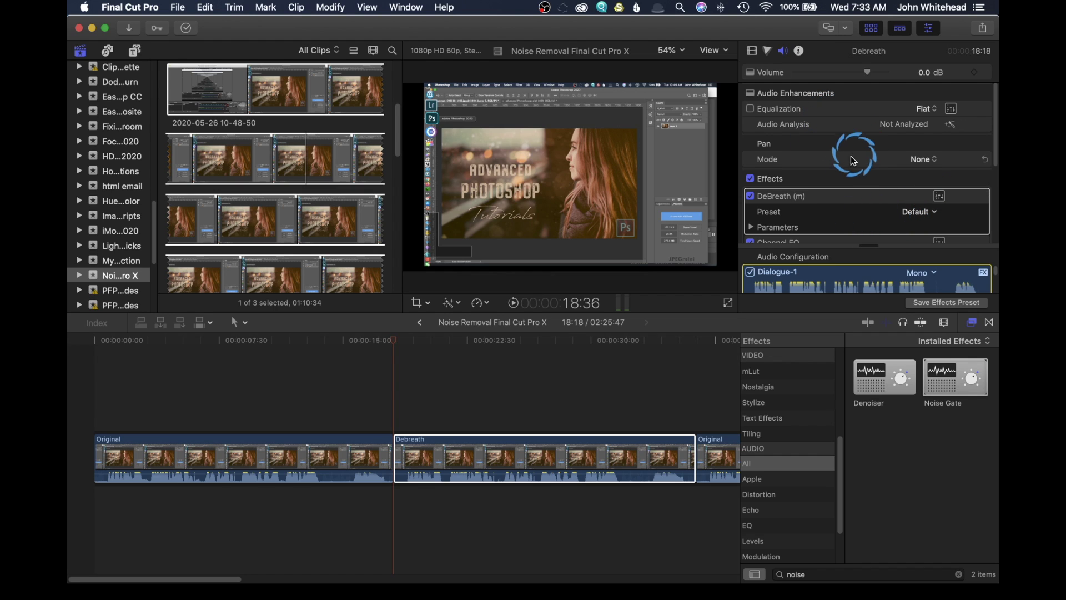
left_click(942, 199)
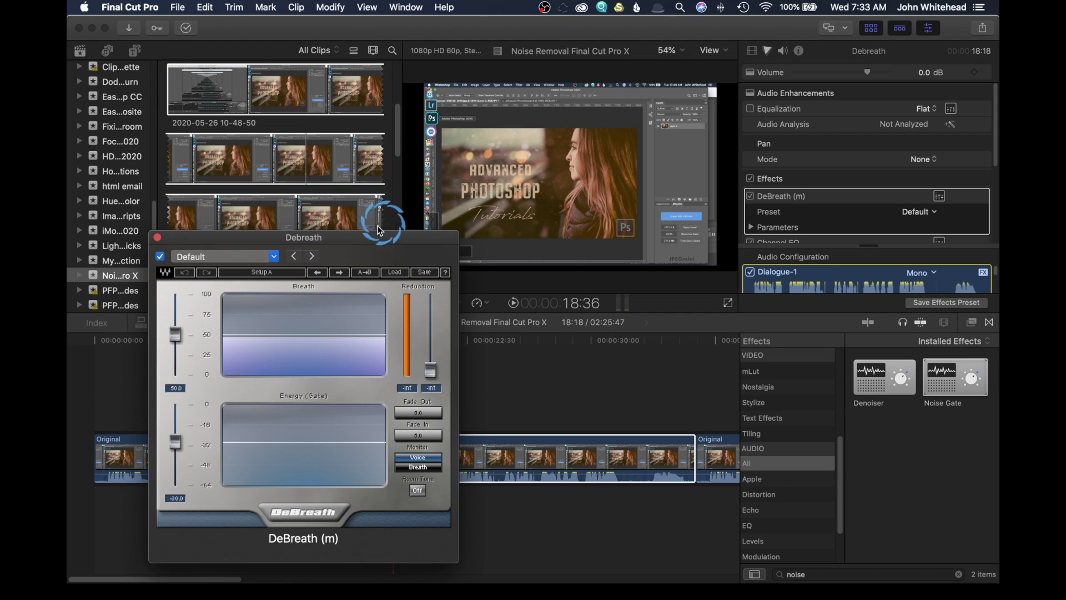
left_click_drag(357, 237, 429, 116)
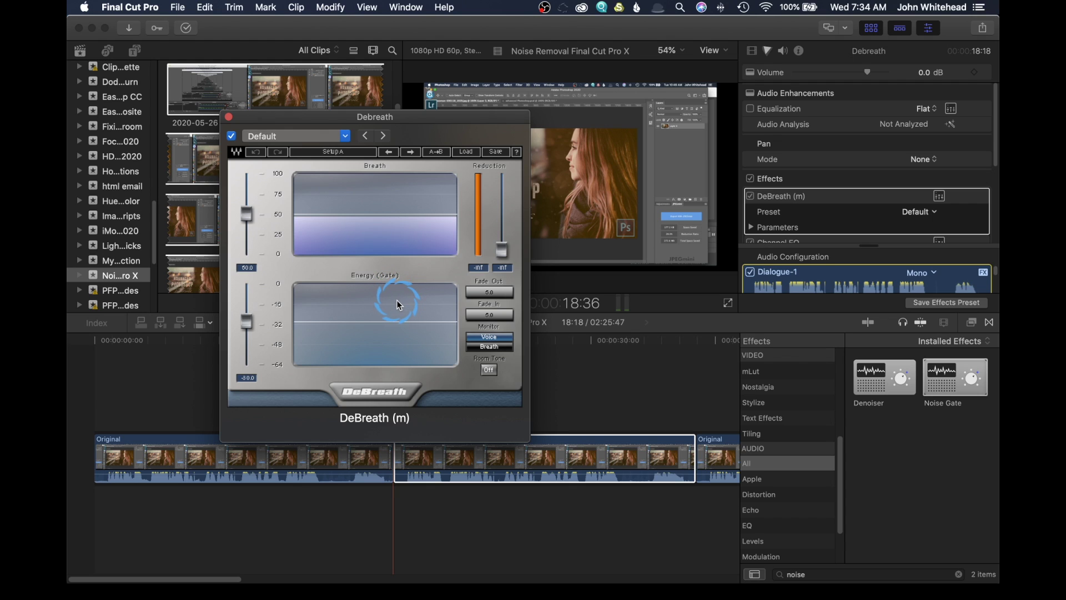
Switch the DeBreath monitor to Breath to examine the clip's waveform, and return it to Voice
left_click(386, 315)
left_click(488, 339)
left_click(503, 466)
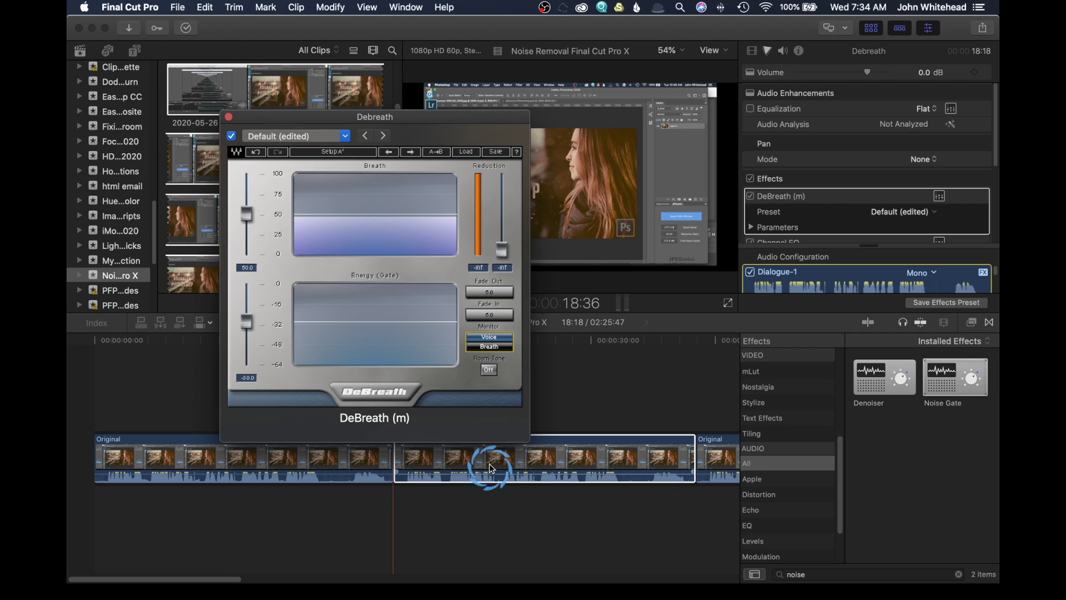
left_click(498, 348)
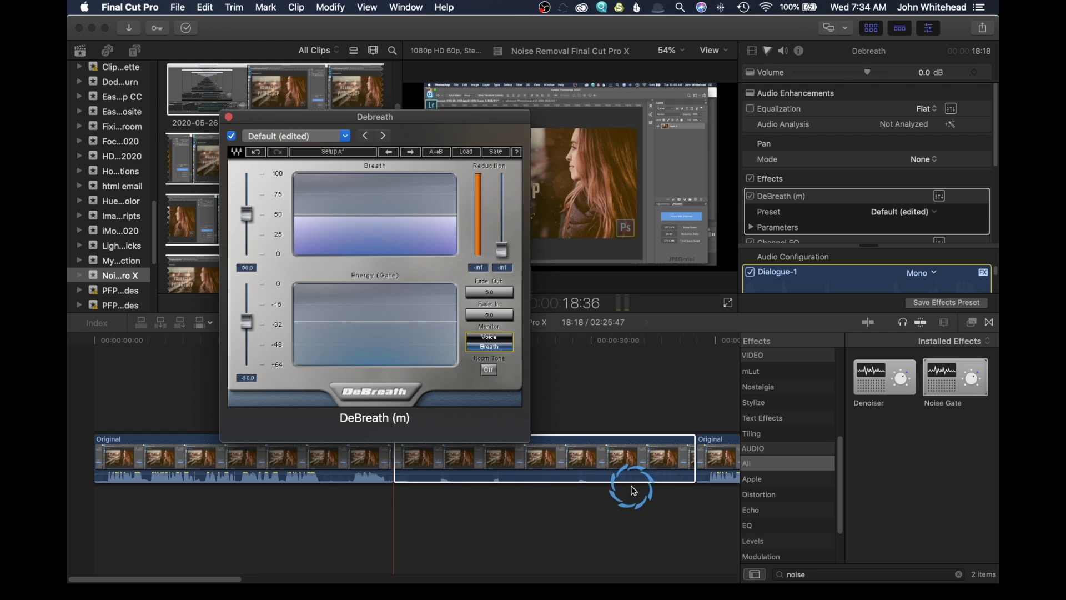
left_click(496, 343)
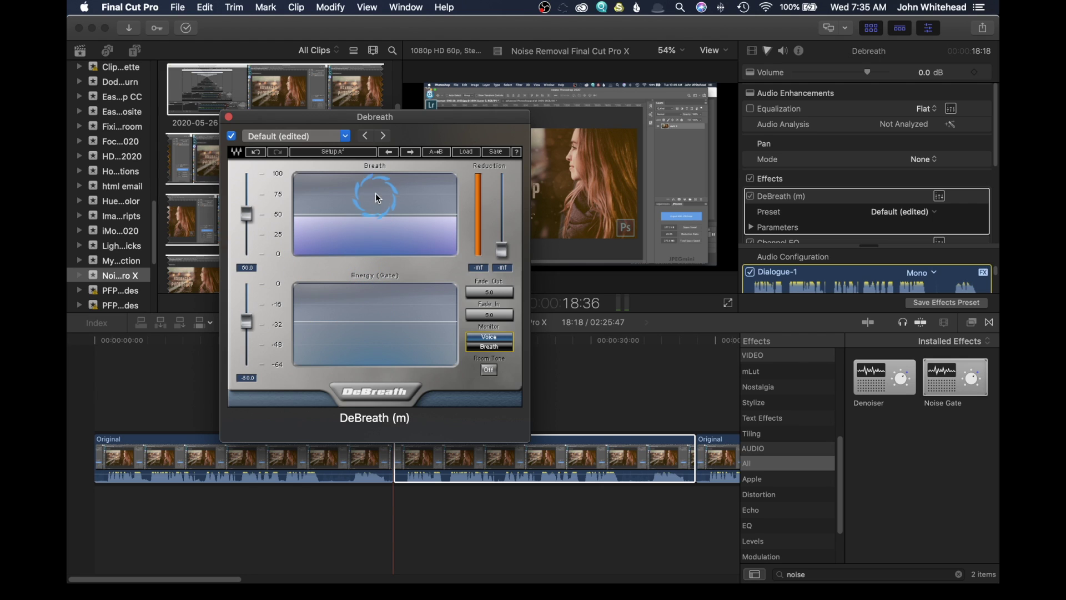
View the presets available for the DeBreath effect without applying one
left_click(345, 136)
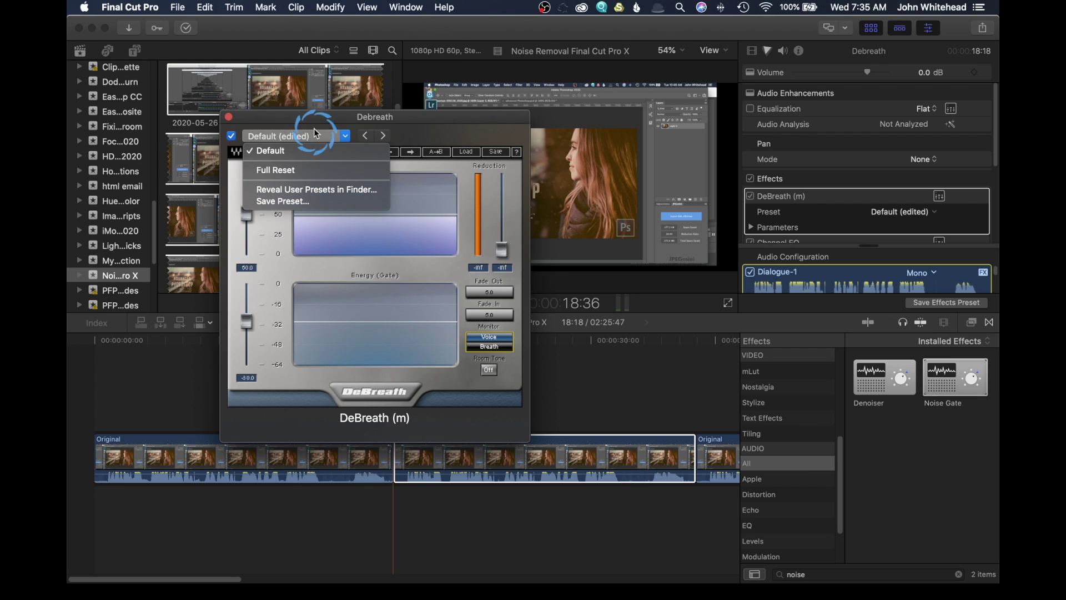
left_click(316, 159)
left_click(293, 204)
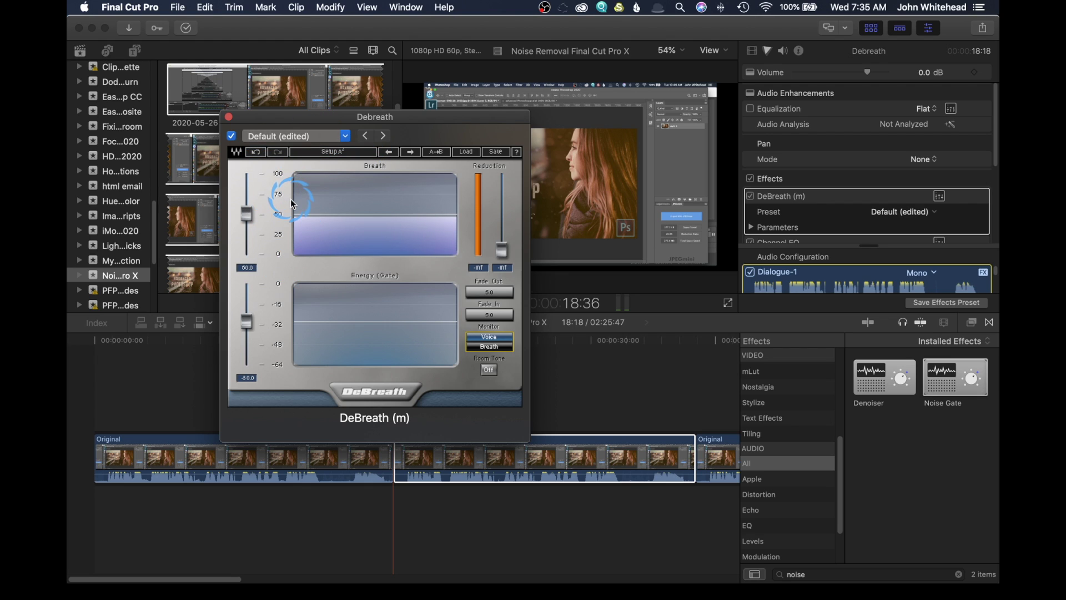
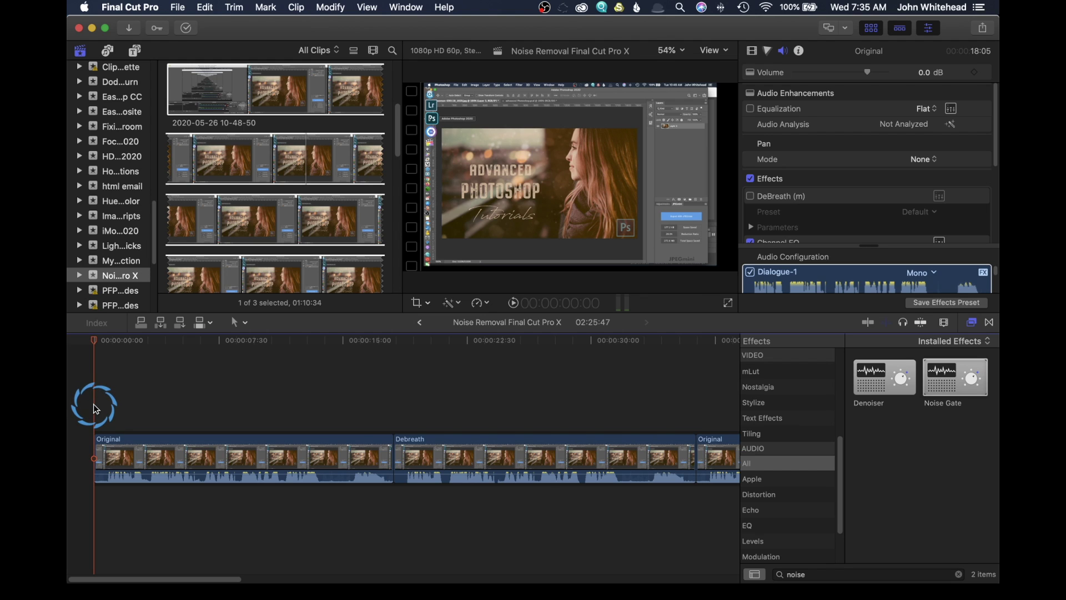
Play the first Original clip and the Debreath clip back to back to compare their audio
key("space")
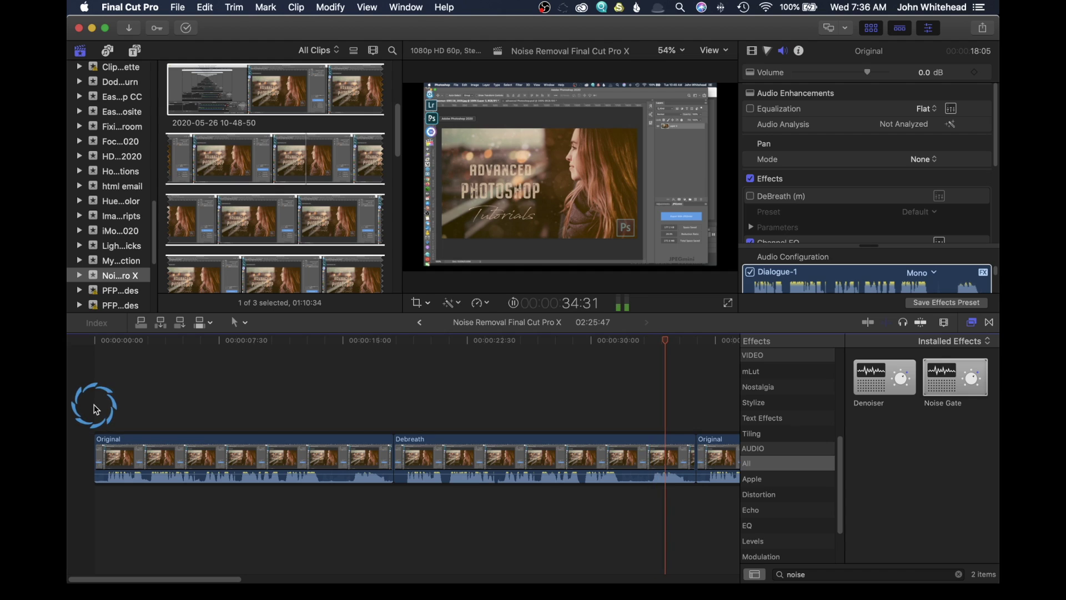
key("space")
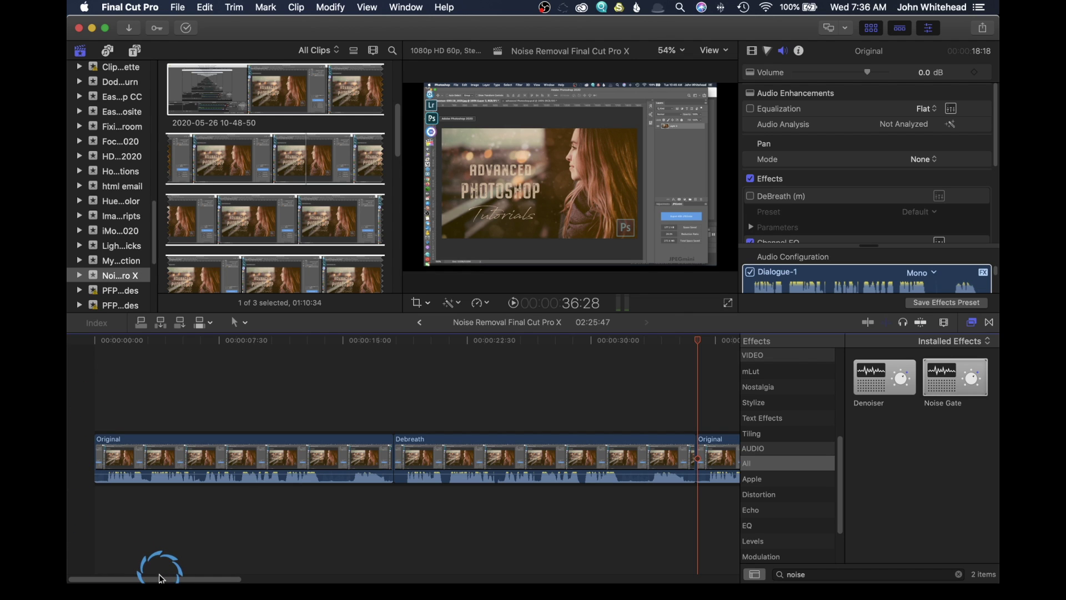
Select the deEsser clip further along the timeline to inspect its audio effects
left_click_drag(161, 580, 297, 564)
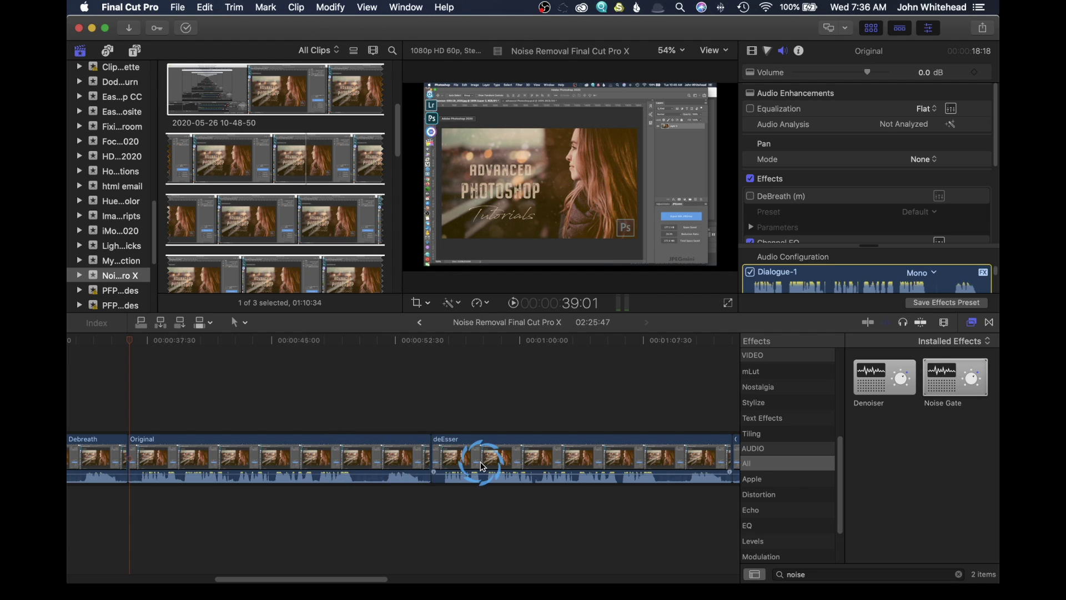
left_click(526, 440)
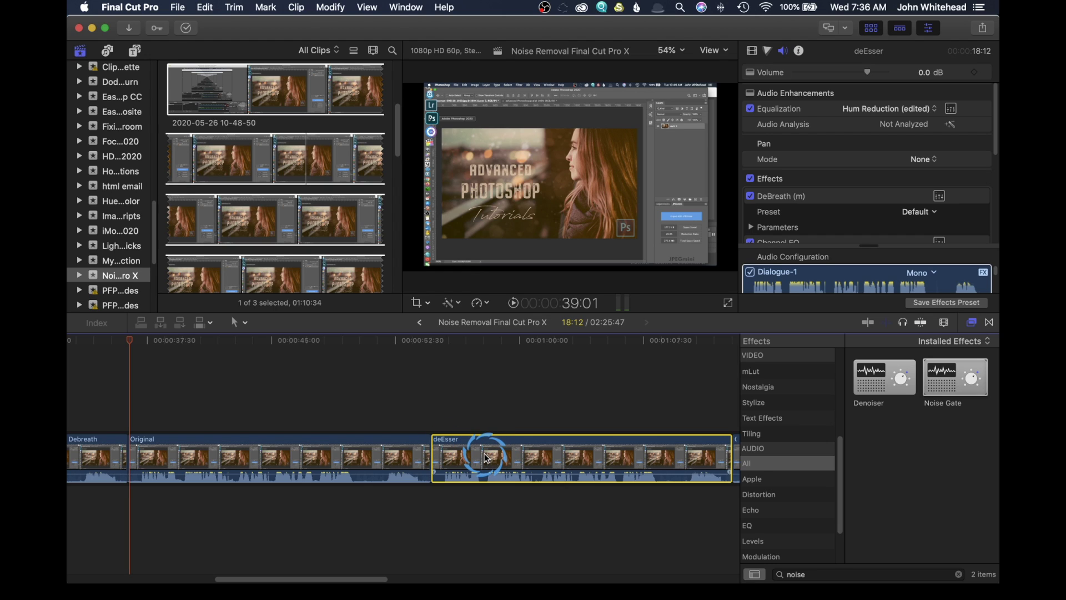
left_click(769, 195)
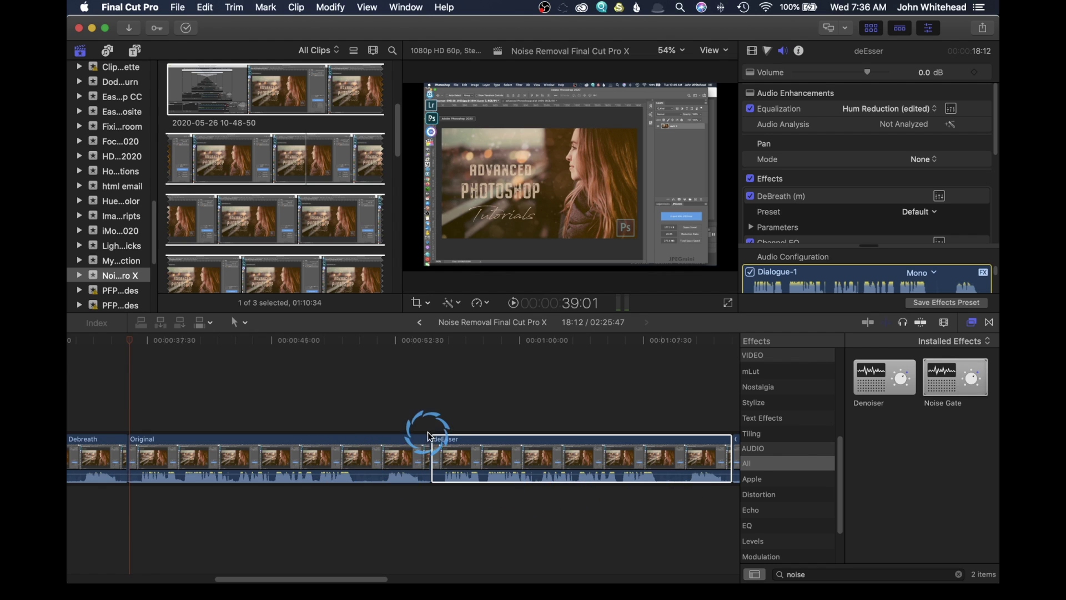
Search the installed audio effects for "deess" and preview the DeEsser effect
left_click(821, 568)
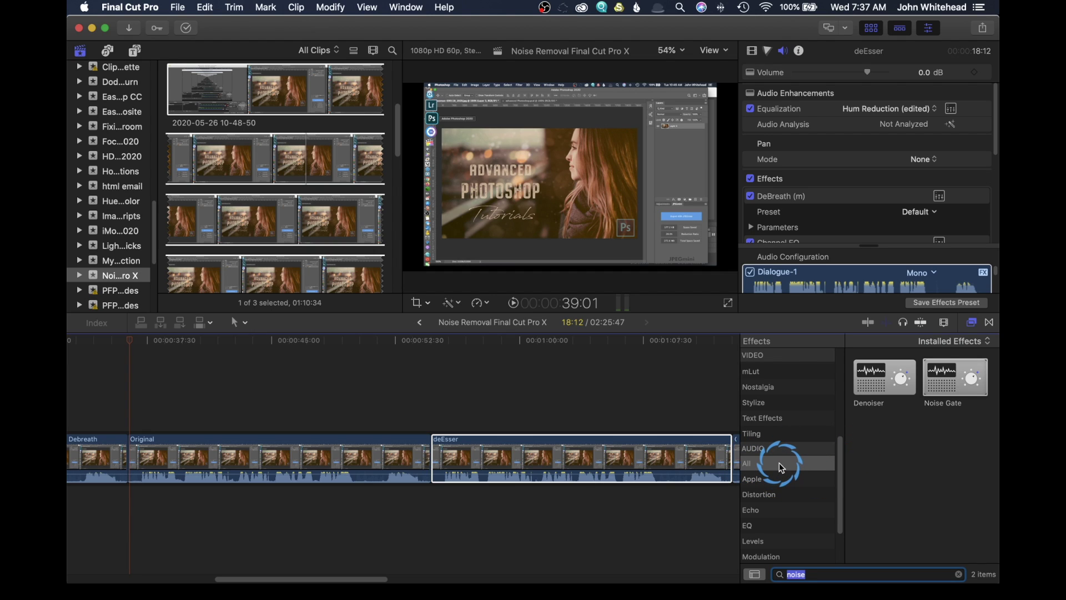
left_click(973, 323)
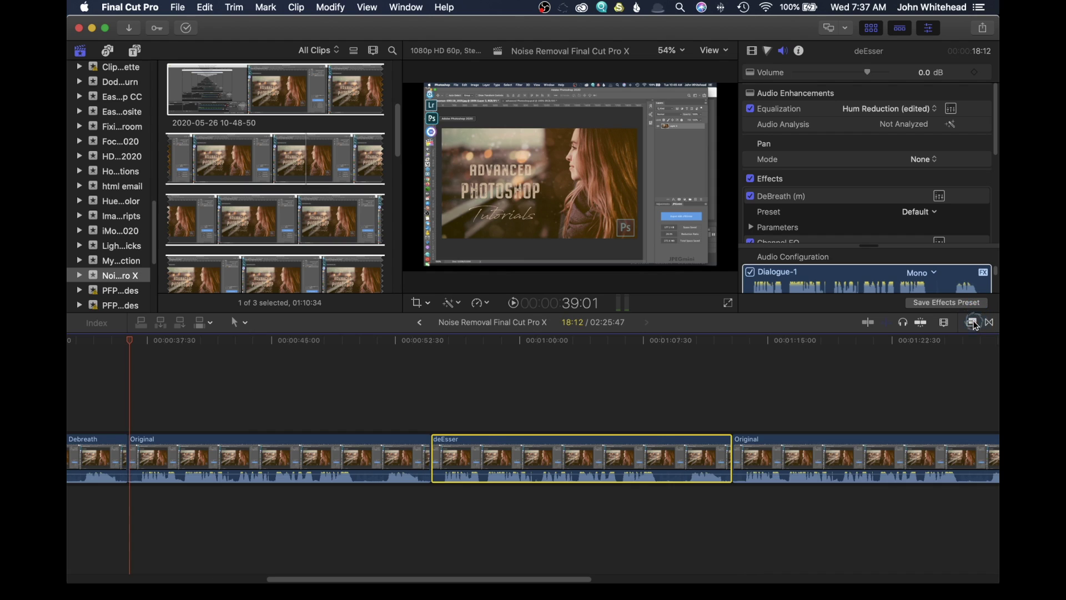
left_click(975, 324)
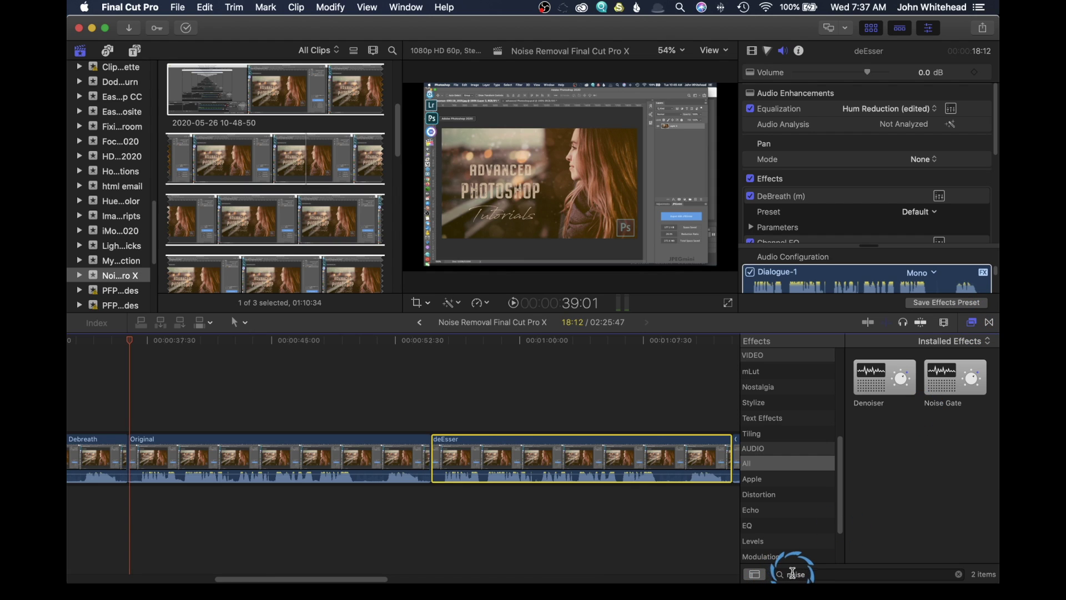
left_click(785, 573)
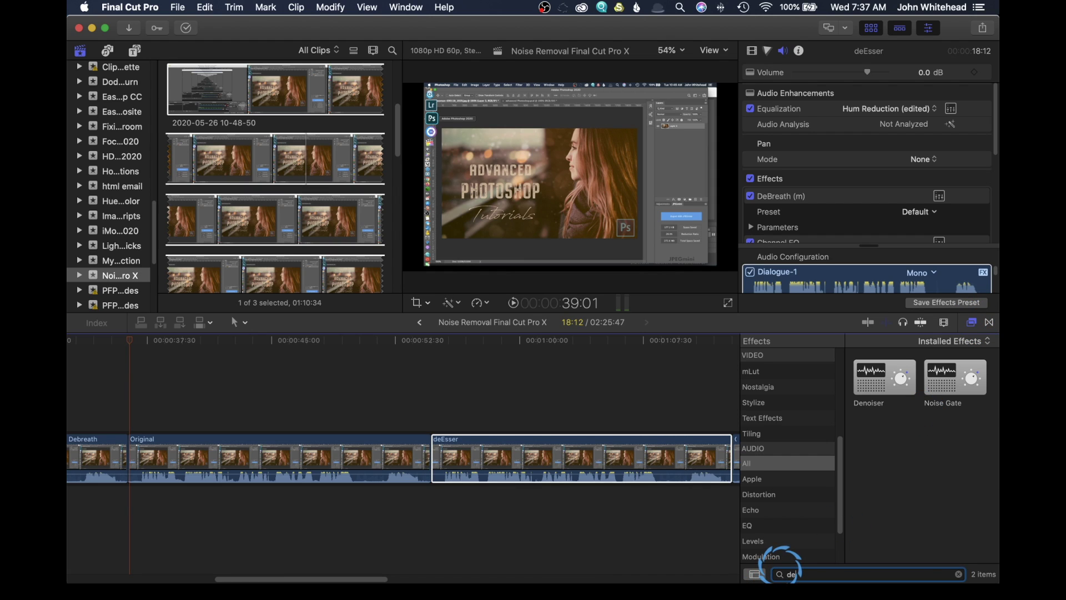
type("de")
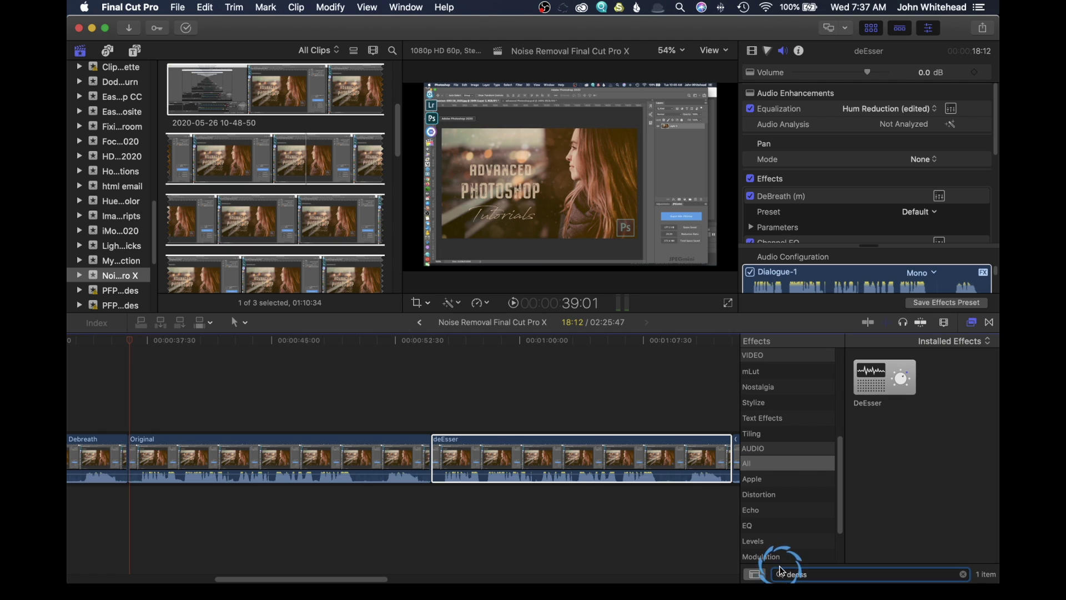
left_click(881, 383)
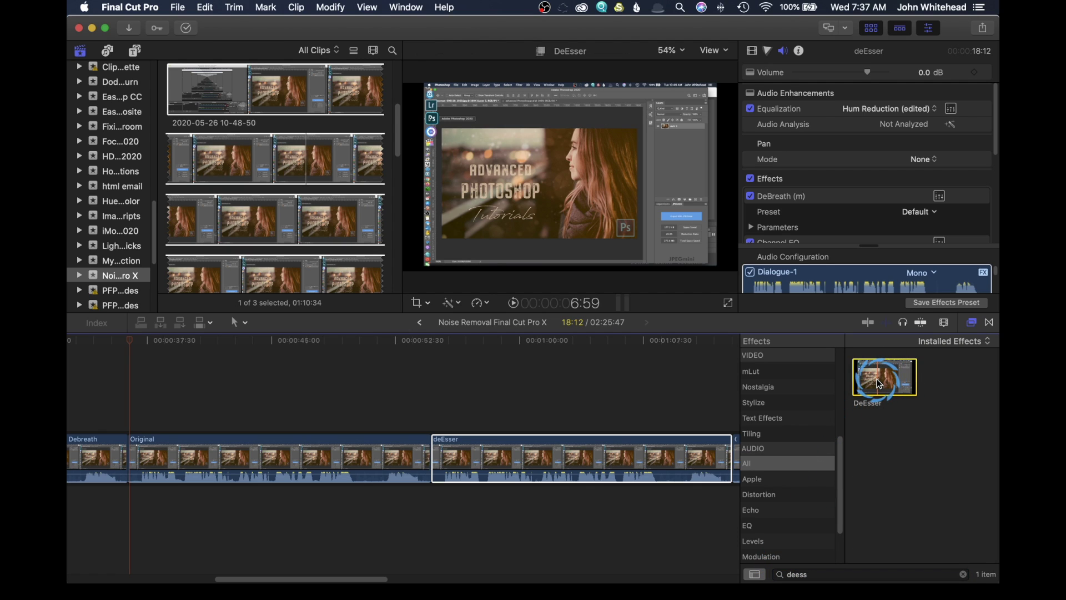
mouse_move(880, 383)
left_mouse_down()
mouse_move(664, 438)
mouse_move(806, 436)
mouse_move(900, 381)
mouse_move(889, 382)
left_mouse_up()
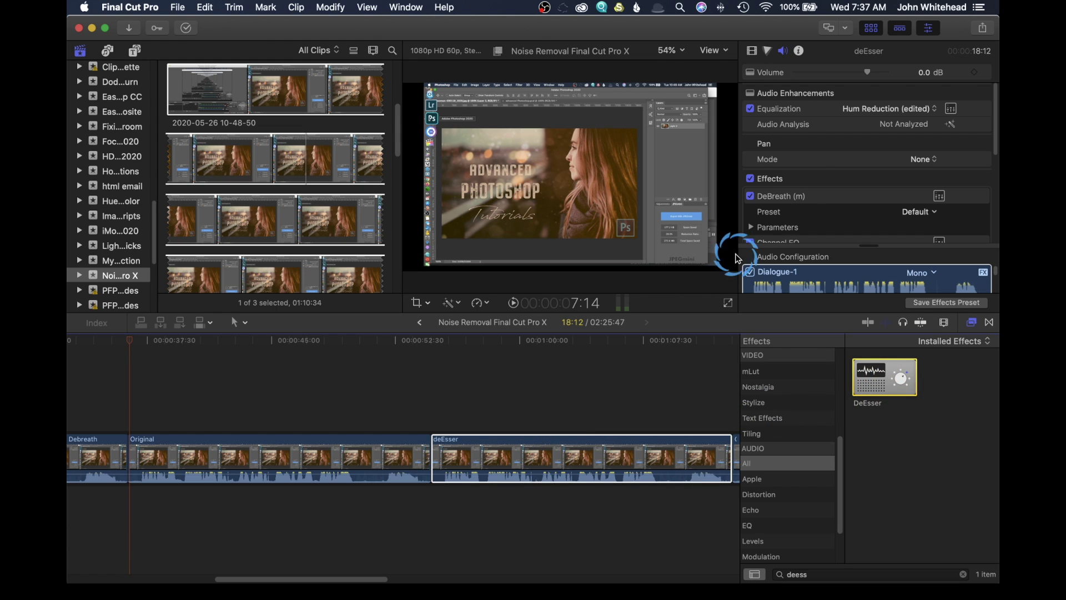
Choose the Default preset for the deEsser clip's DeEsser effect and open its settings window above the timeline clips
scroll(805, 179, "down", 3)
scroll(805, 189, "down", 5)
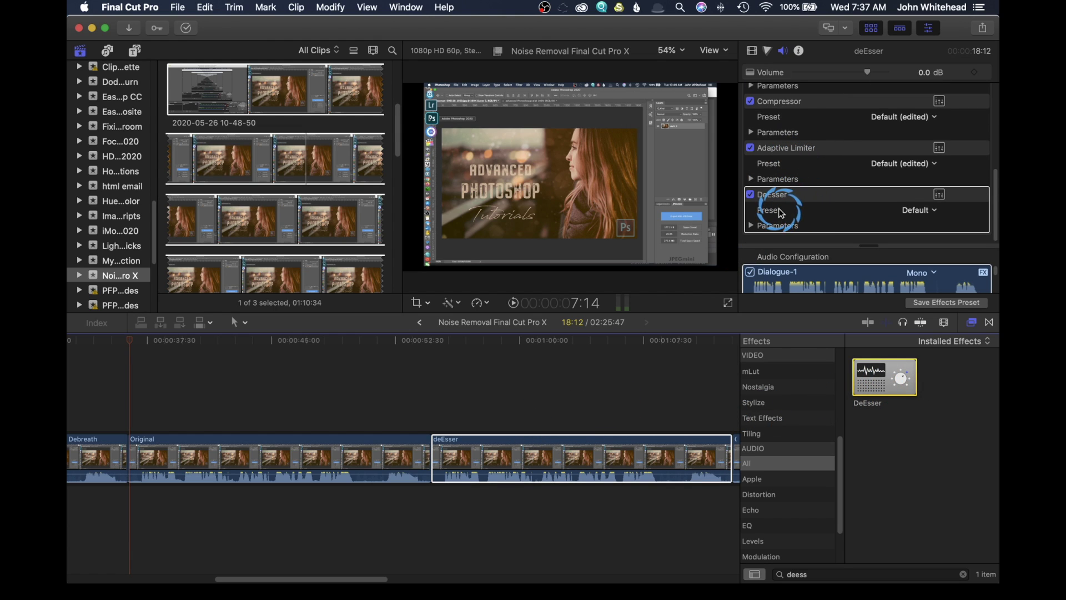
left_click(914, 210)
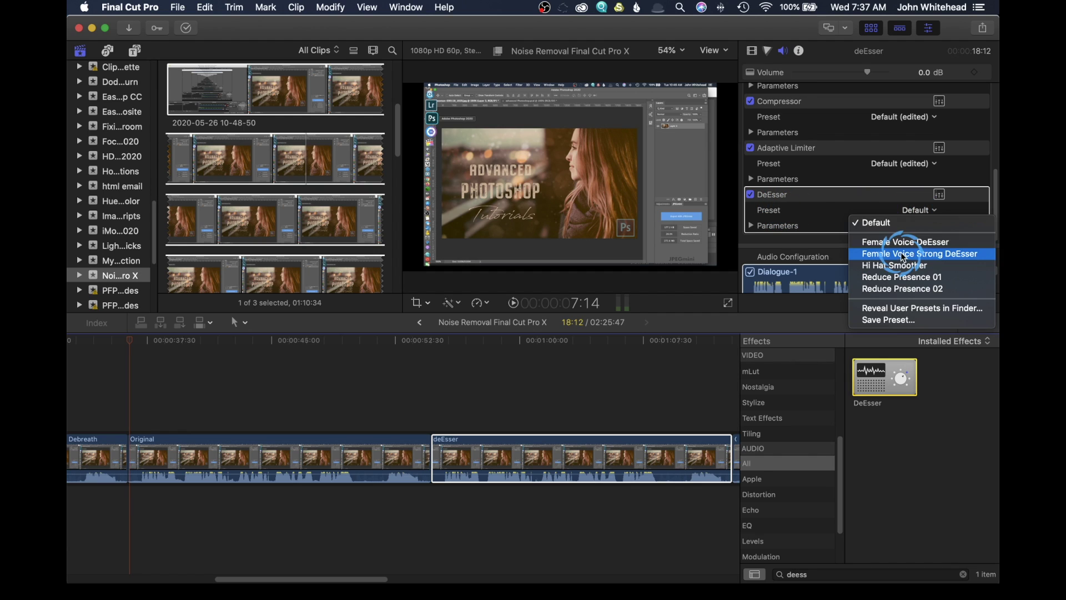
mouse_move(895, 228)
left_mouse_down()
mouse_move(901, 293)
mouse_move(892, 230)
left_mouse_up()
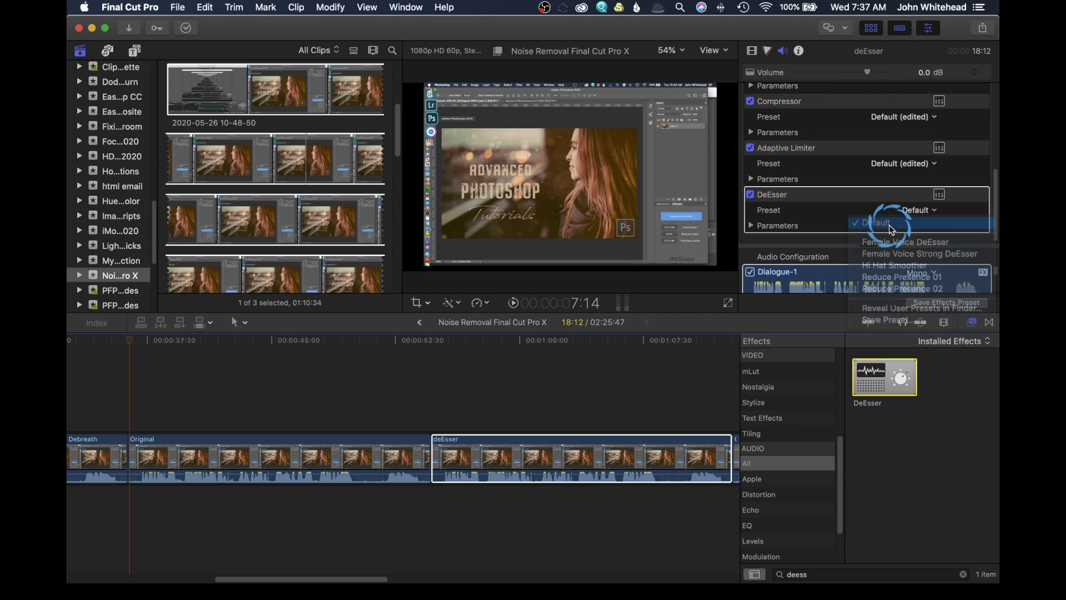
left_click(939, 194)
left_click_drag(350, 235, 523, 157)
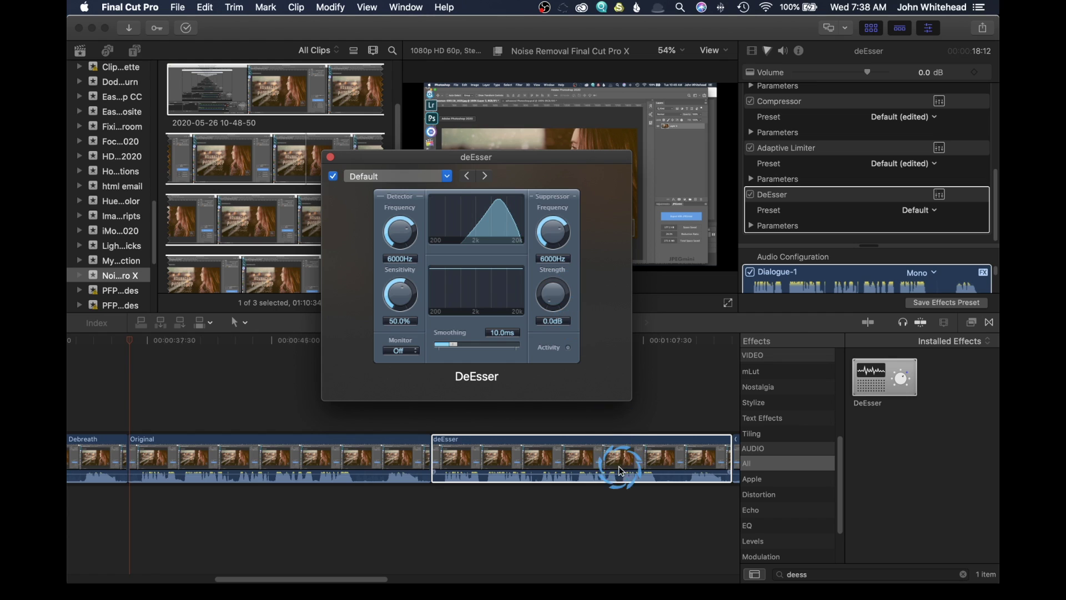
Set the DeEsser's Strength to -5.0 dB and close its settings window
left_click(595, 453)
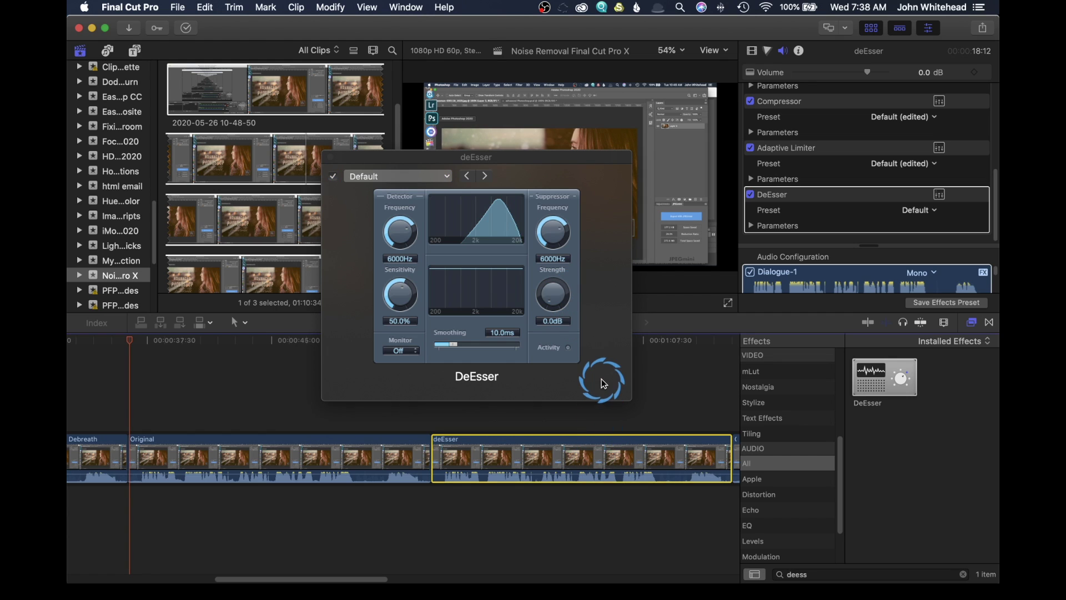
left_click_drag(576, 305, 557, 344)
left_click_drag(581, 307, 576, 316)
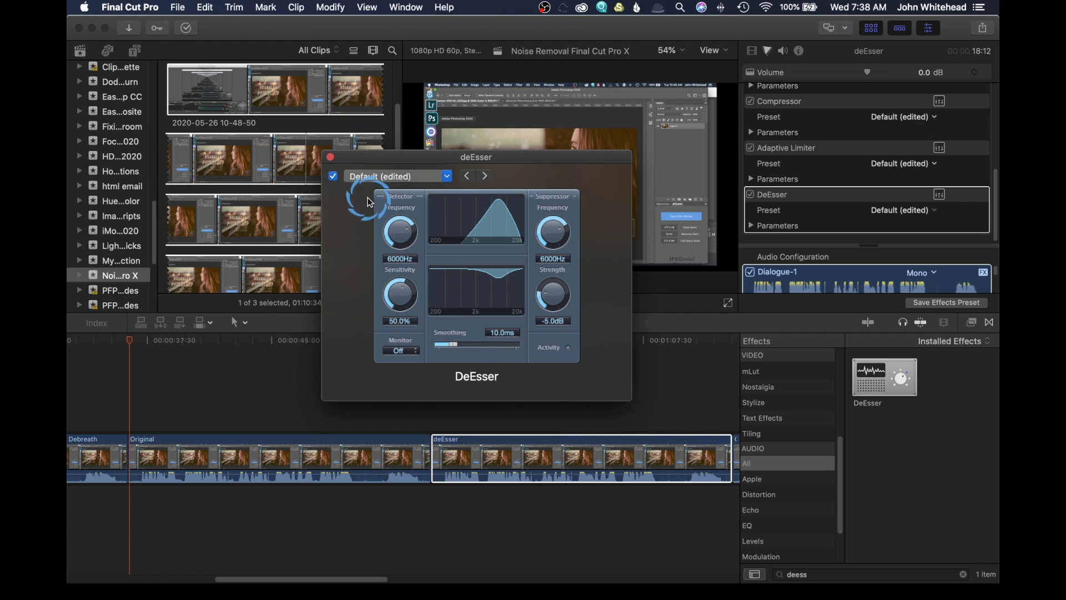
left_click(332, 159)
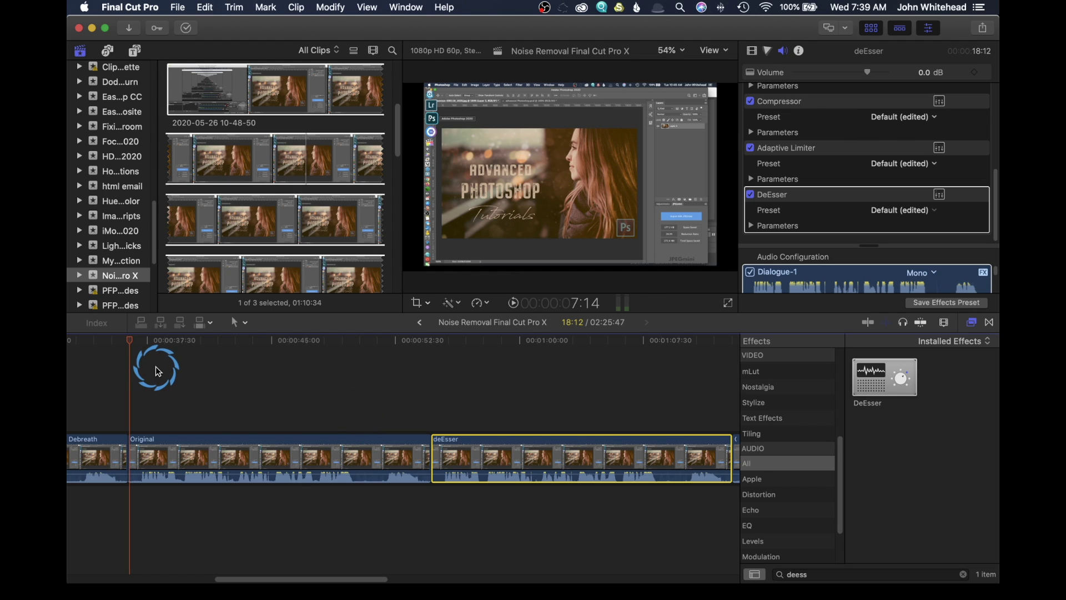
Play part of the second Original clip and the matching passage of the deEsser clip to compare their audio
key("space")
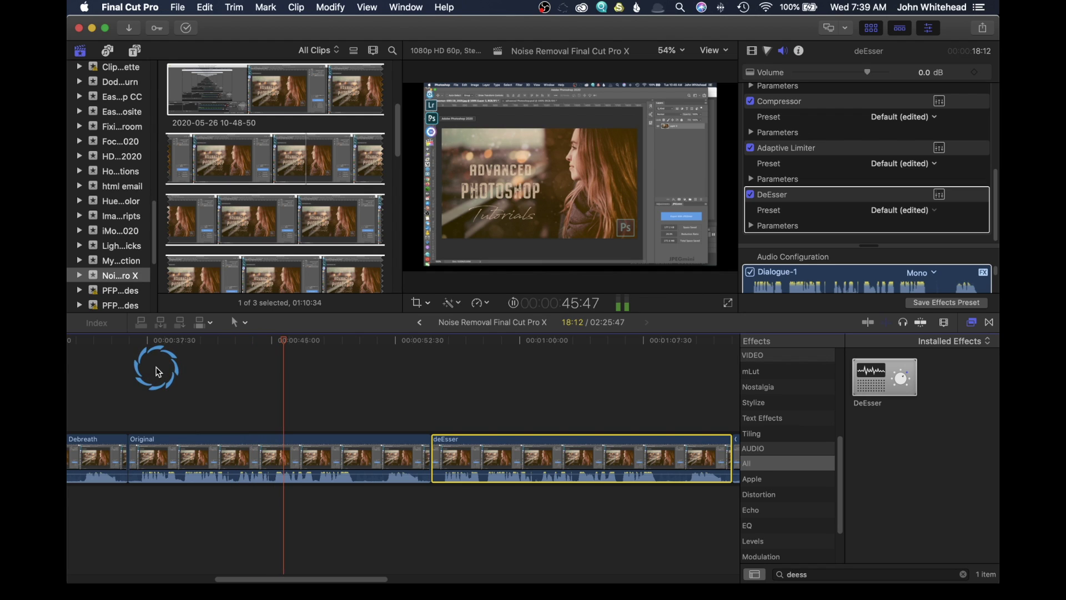
key("space")
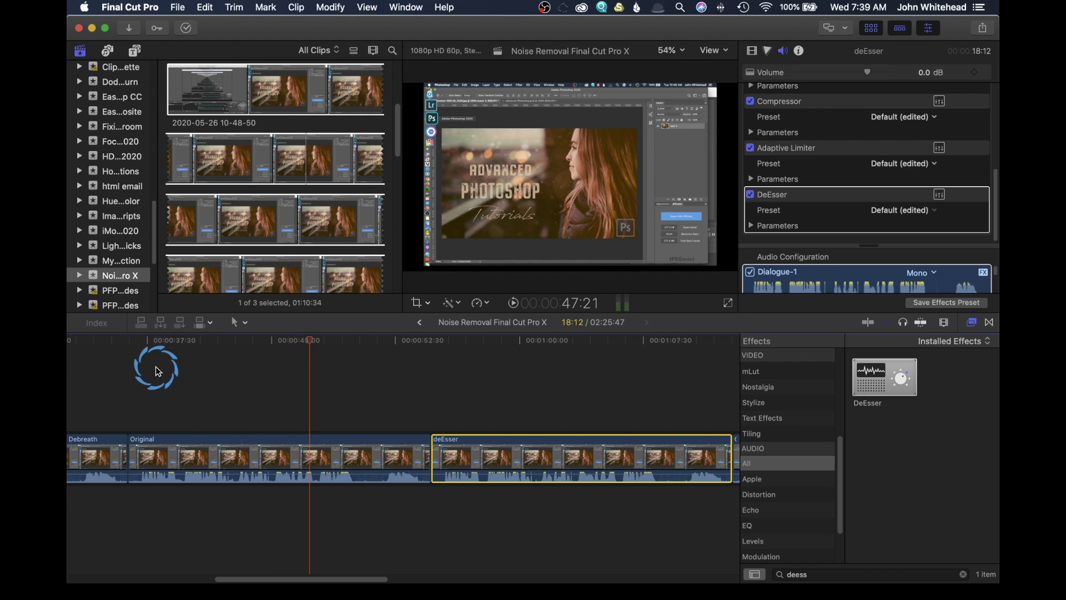
left_click(238, 395)
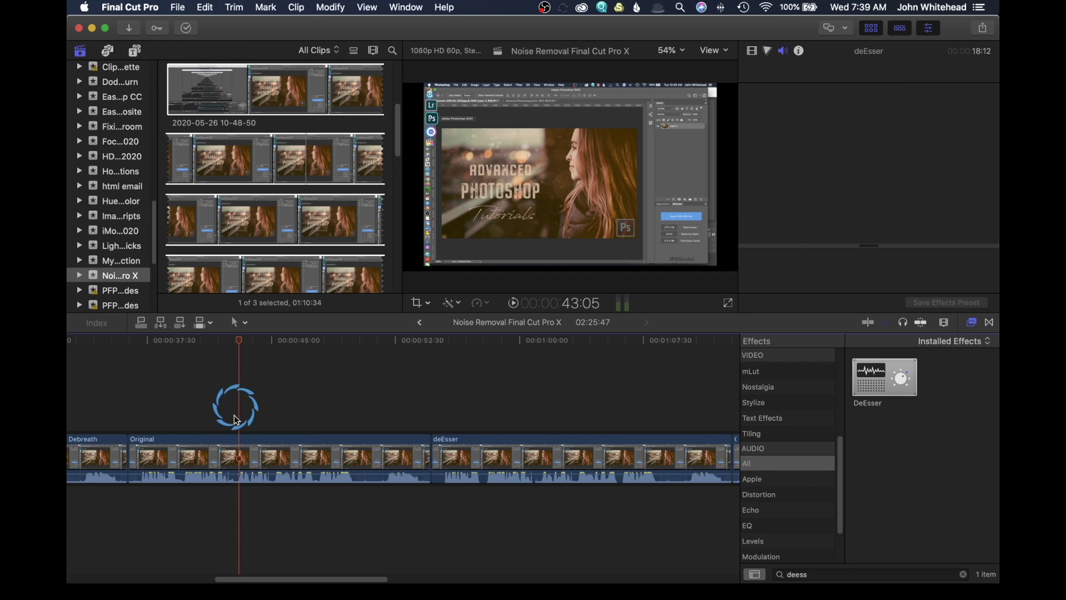
left_click_drag(242, 340, 536, 333)
left_click(555, 477)
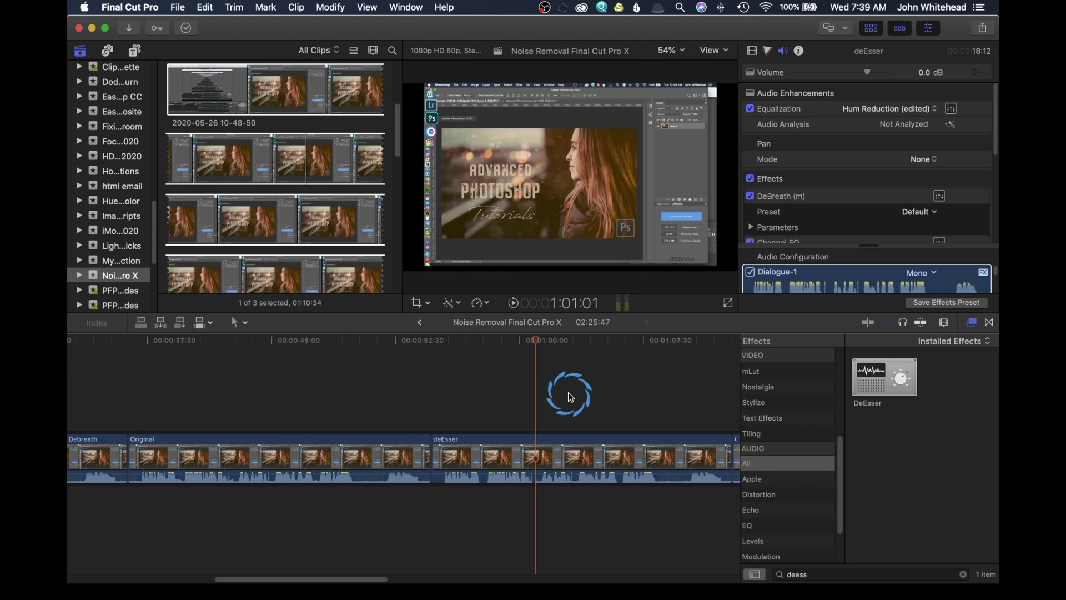
key("space")
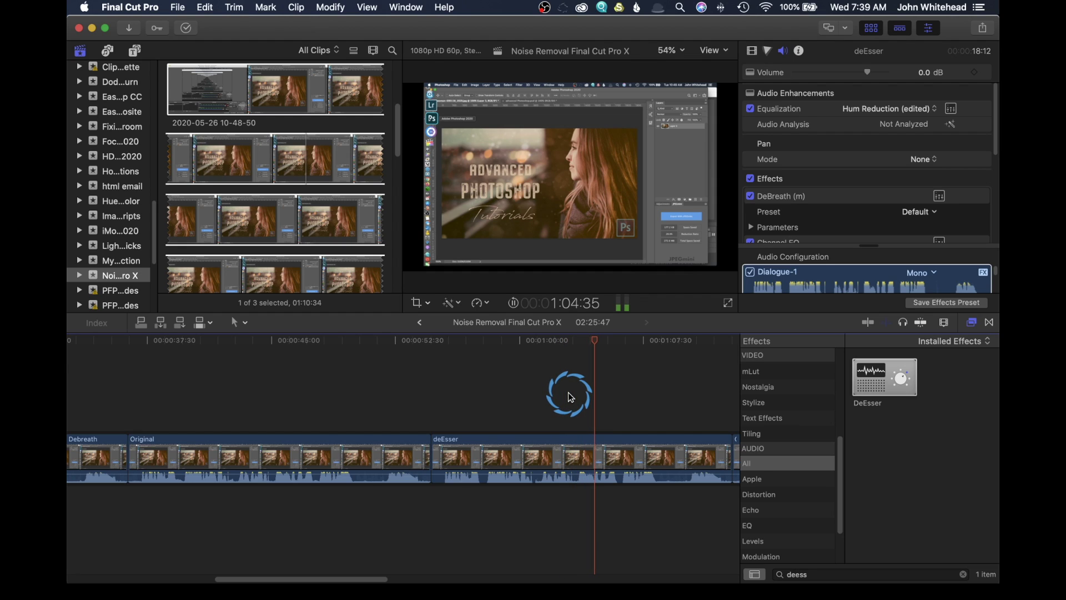
key("space")
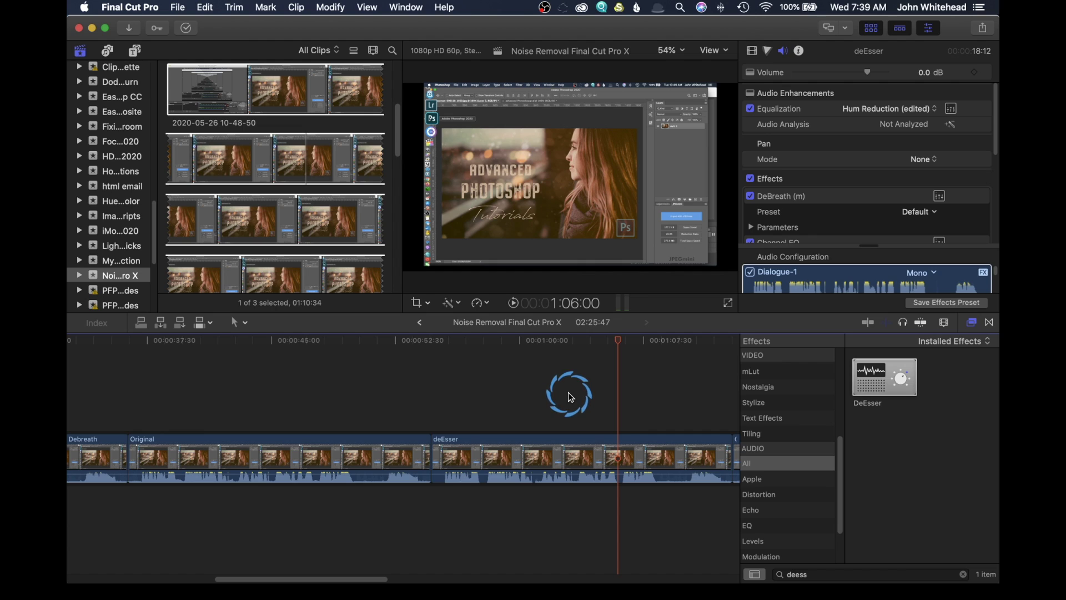
Reopen the deEsser clip's DeEsser settings and set Sensitivity to 99.0% and Strength to -10.5 dB
left_click_drag(872, 377, 853, 189)
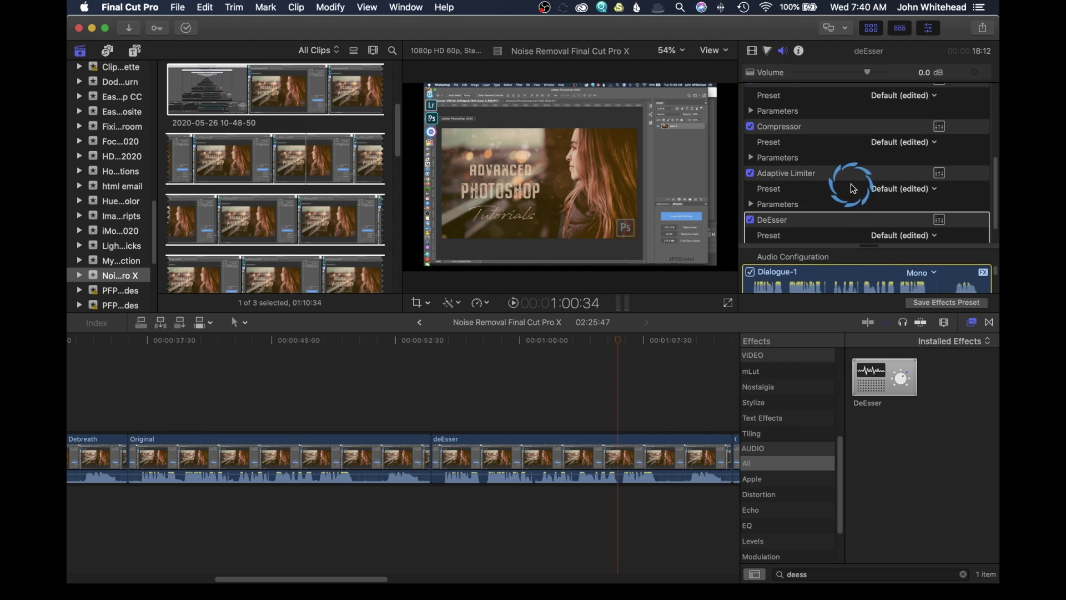
left_click(938, 221)
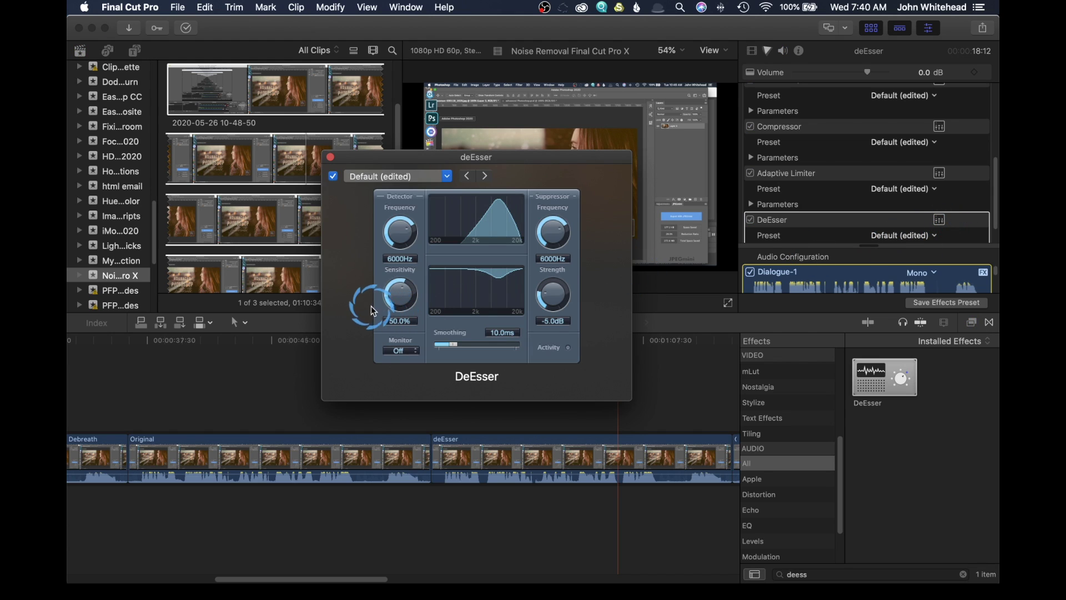
mouse_move(401, 293)
left_mouse_down()
mouse_move(409, 286)
mouse_move(415, 303)
mouse_move(416, 289)
left_mouse_up()
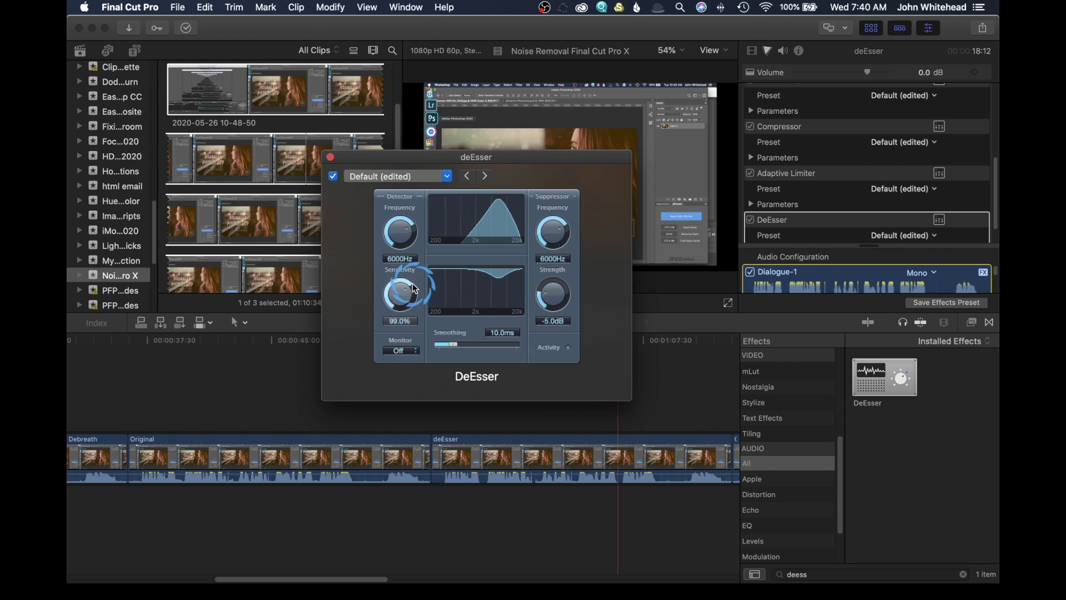
mouse_move(540, 279)
left_mouse_down()
mouse_move(567, 287)
mouse_move(564, 297)
mouse_move(556, 261)
mouse_move(541, 268)
left_mouse_up()
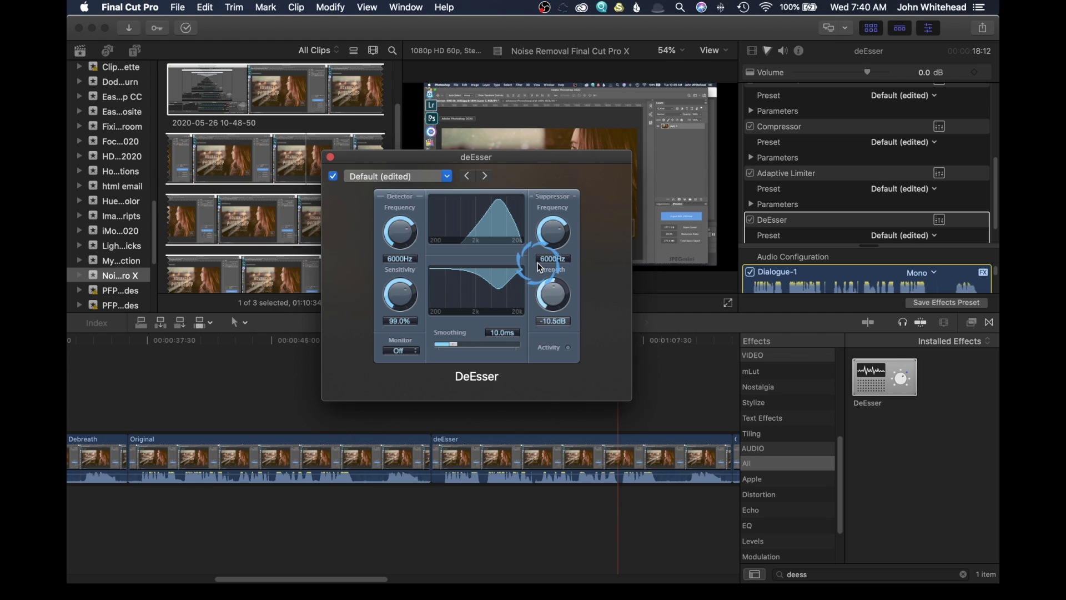
Play the deEsser clip with its stronger DeEsser settings and close the effect's settings window
left_click(532, 410)
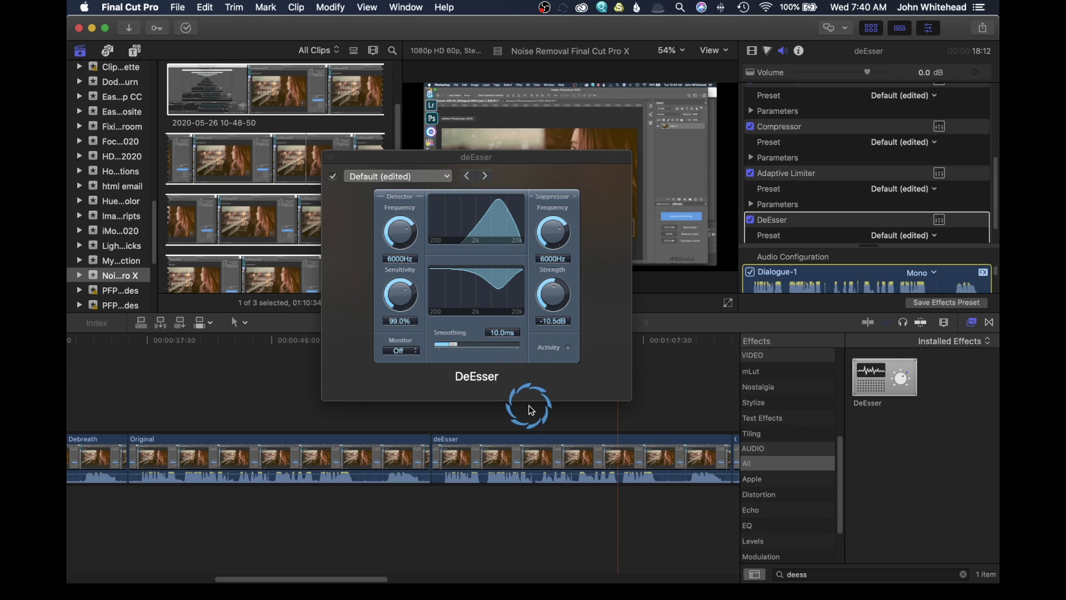
left_click(532, 405)
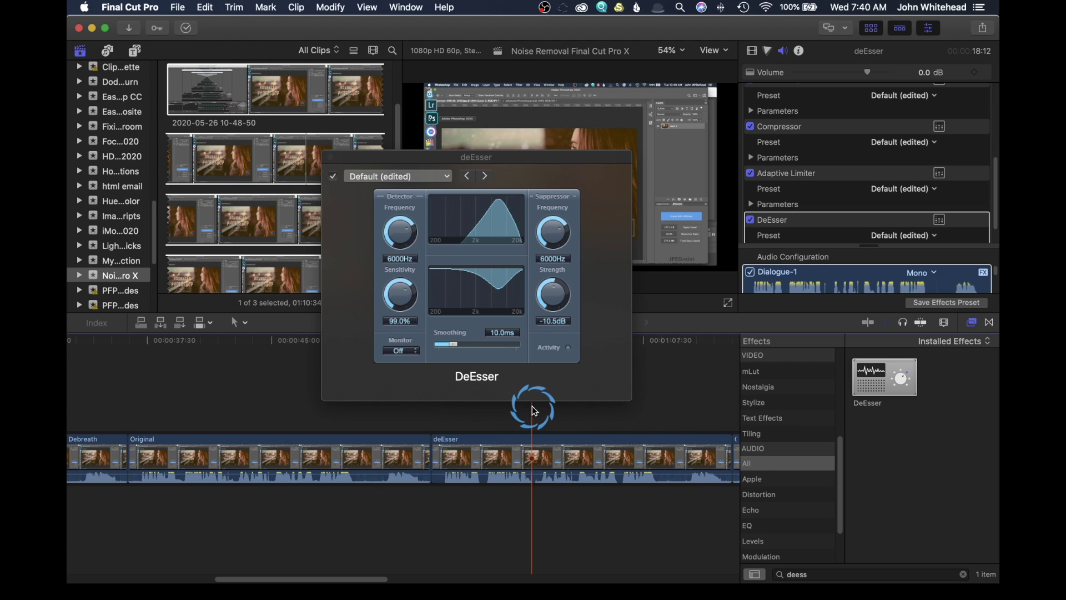
key("space")
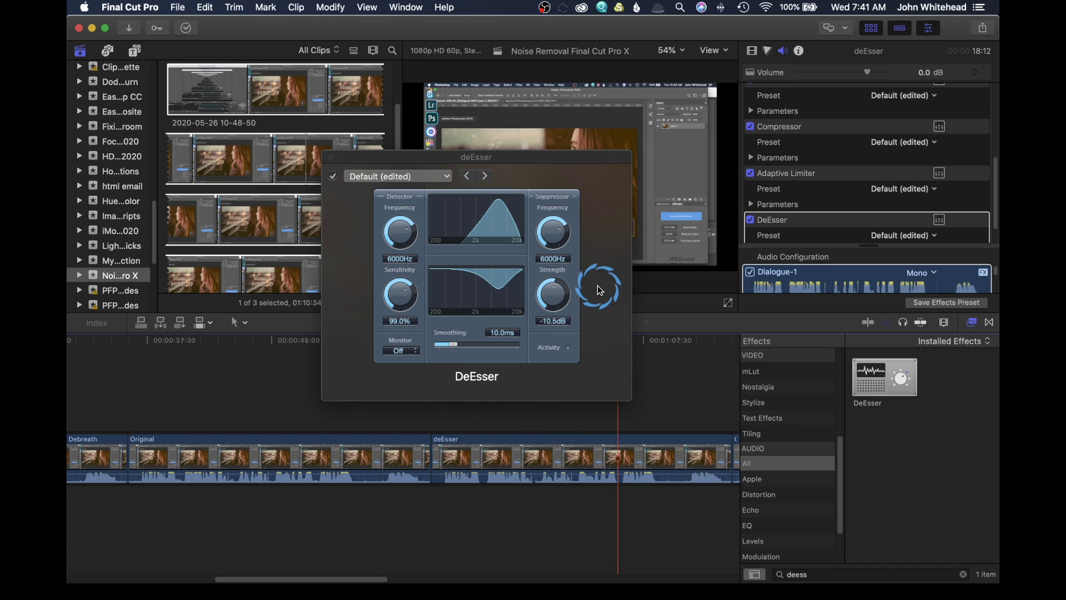
left_click(331, 158)
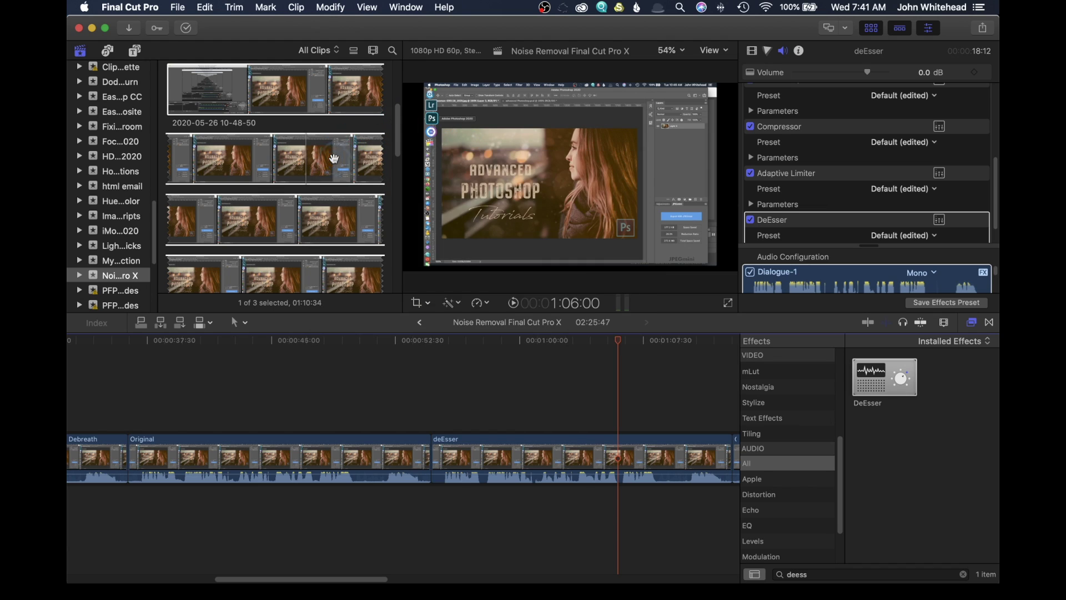
Search the installed audio effects for "noise" and apply the Noise Gate effect to the Noise Gate clip
left_click_drag(372, 579, 543, 580)
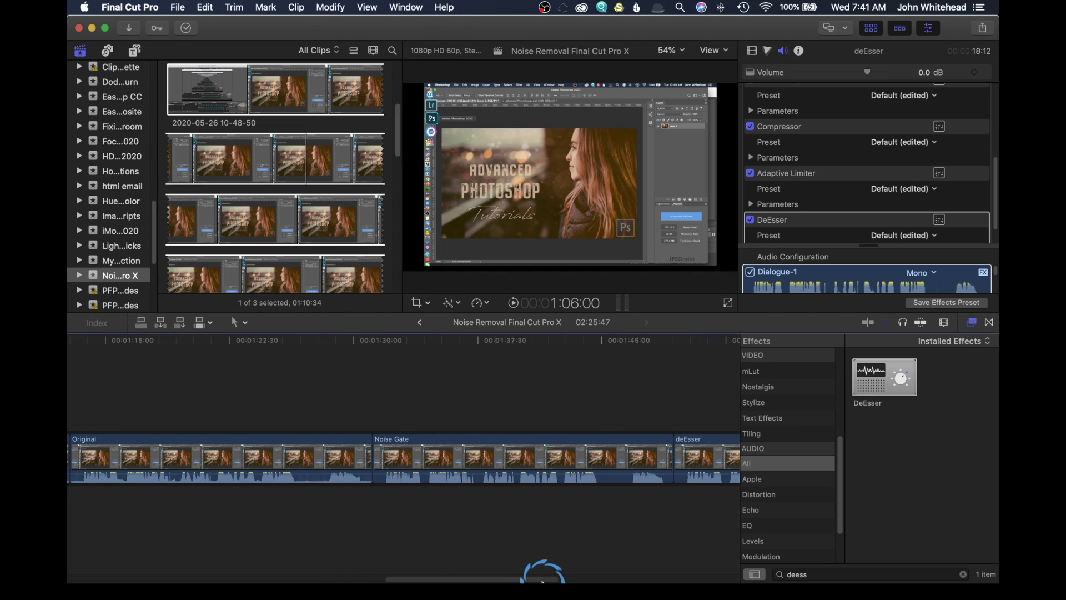
left_click(465, 444)
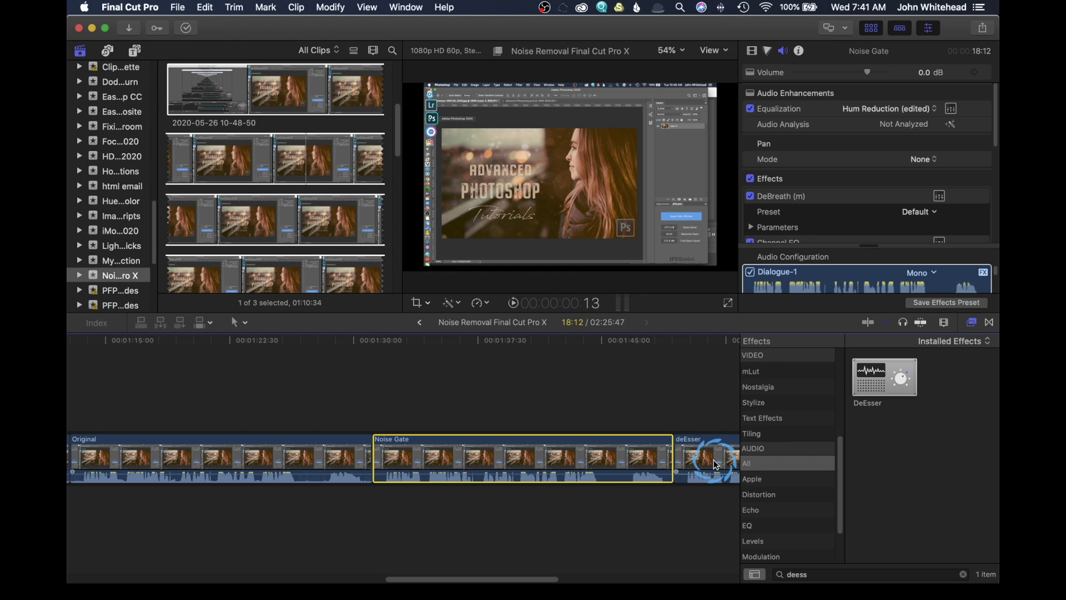
left_click(794, 574)
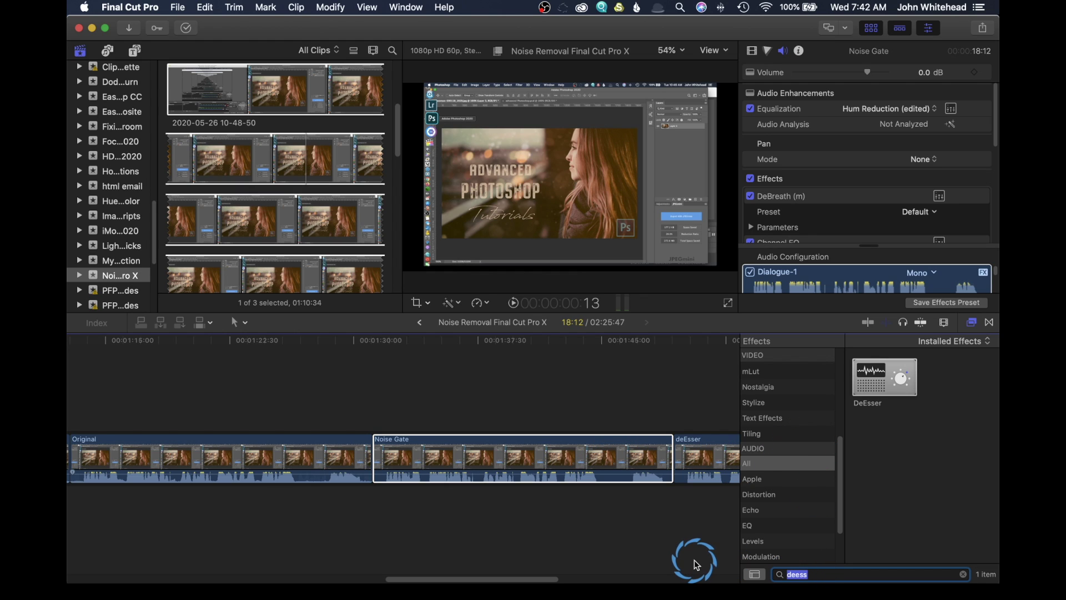
type("noise")
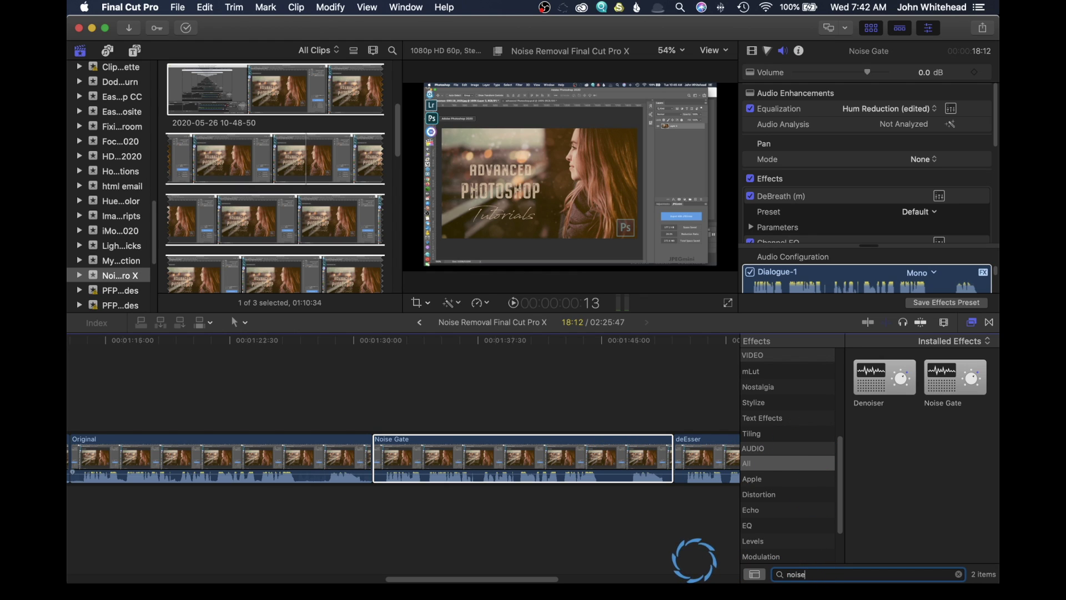
left_click(954, 382)
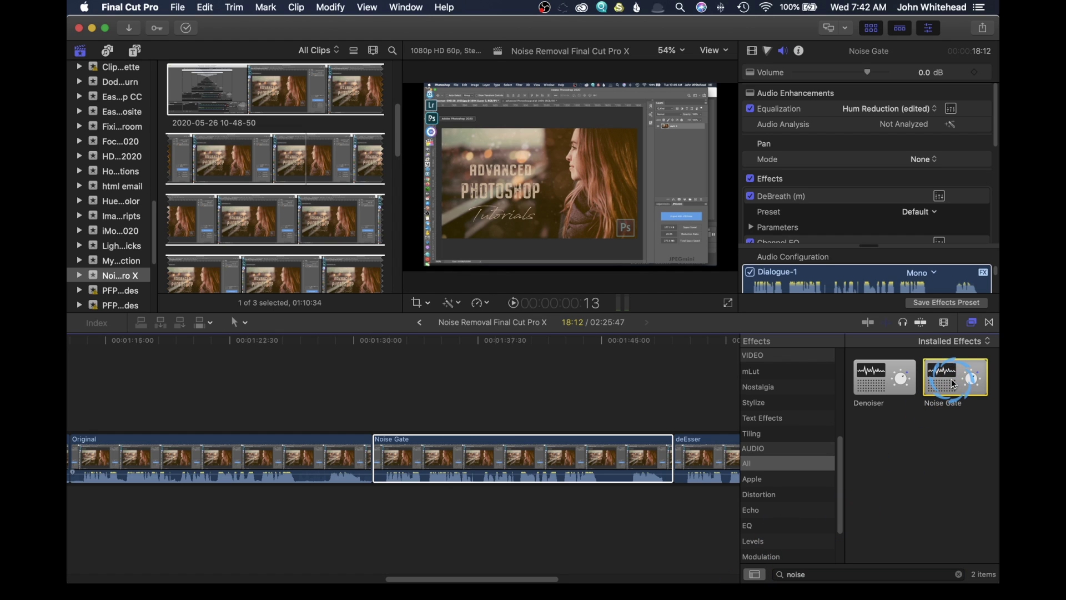
left_click_drag(954, 382, 588, 460)
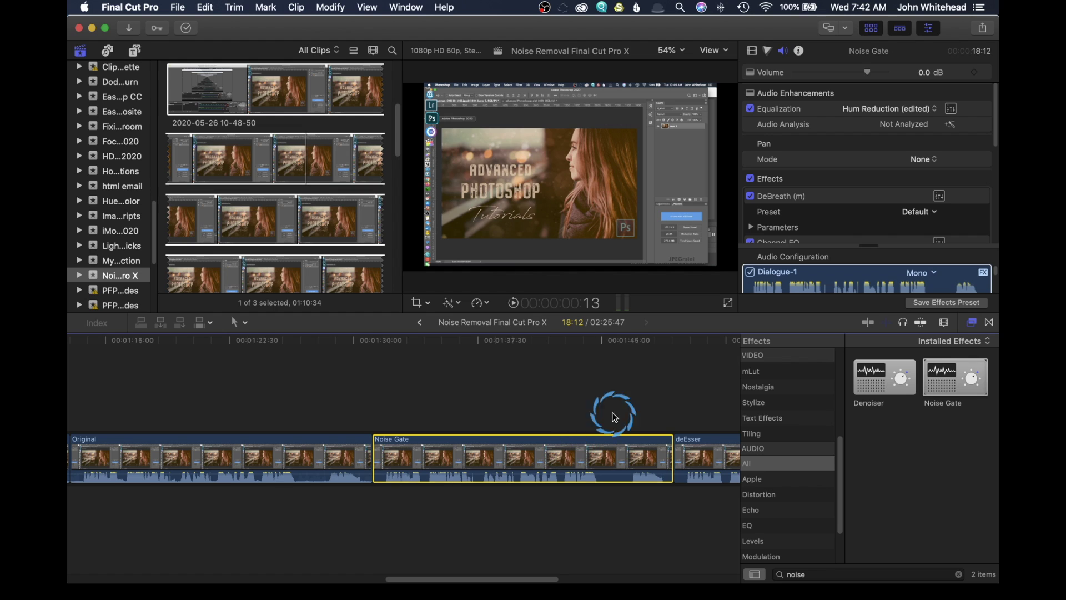
Keep the Noise Gate effect on its Default preset and open its settings window above the timeline clips
scroll(860, 204, "down", 5)
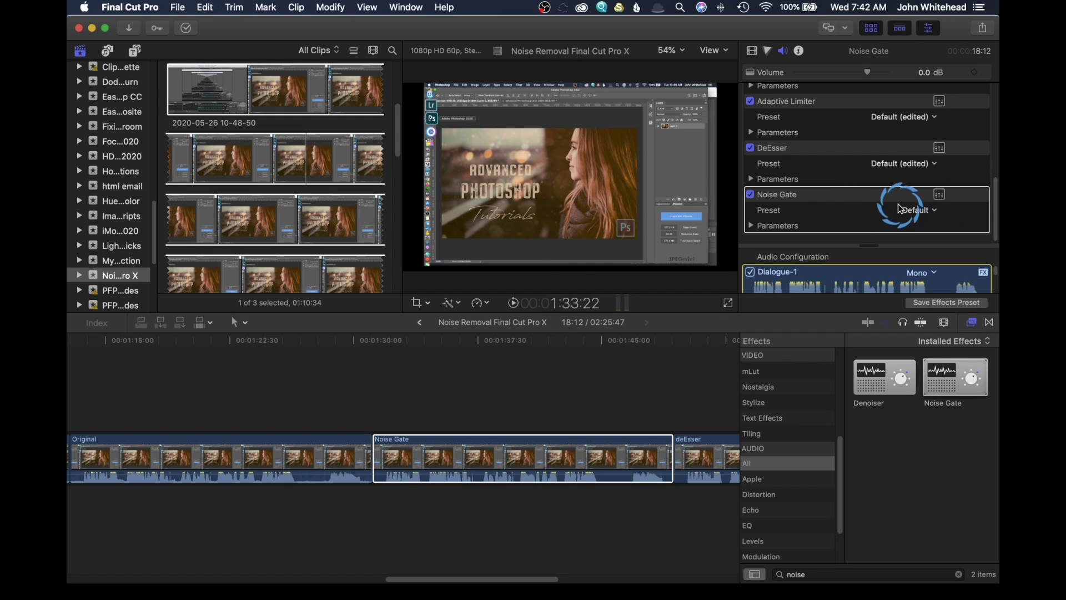
left_click(919, 210)
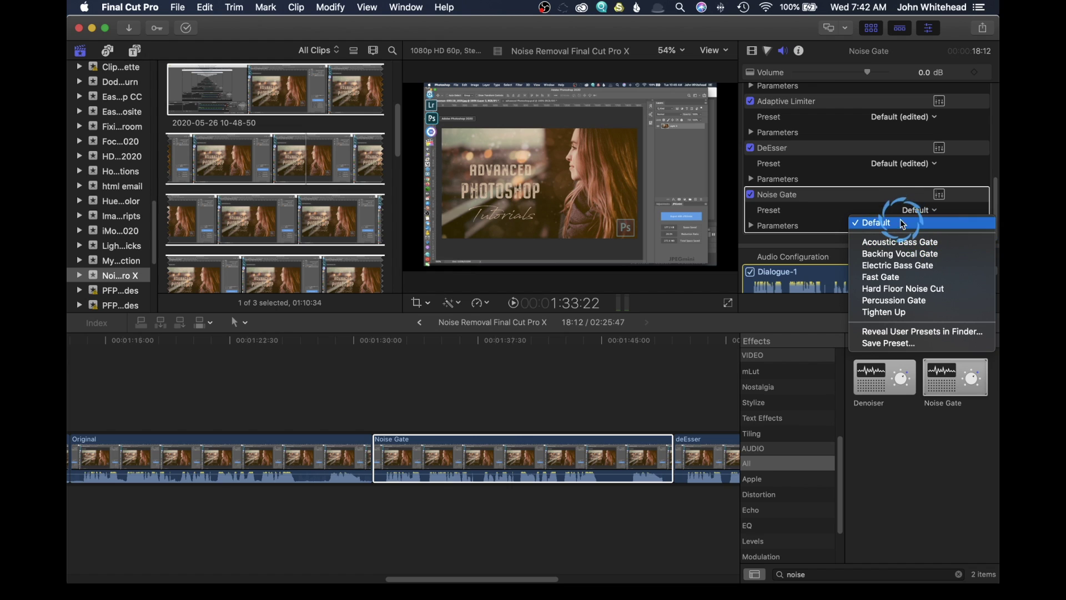
left_click(927, 209)
left_click(940, 194)
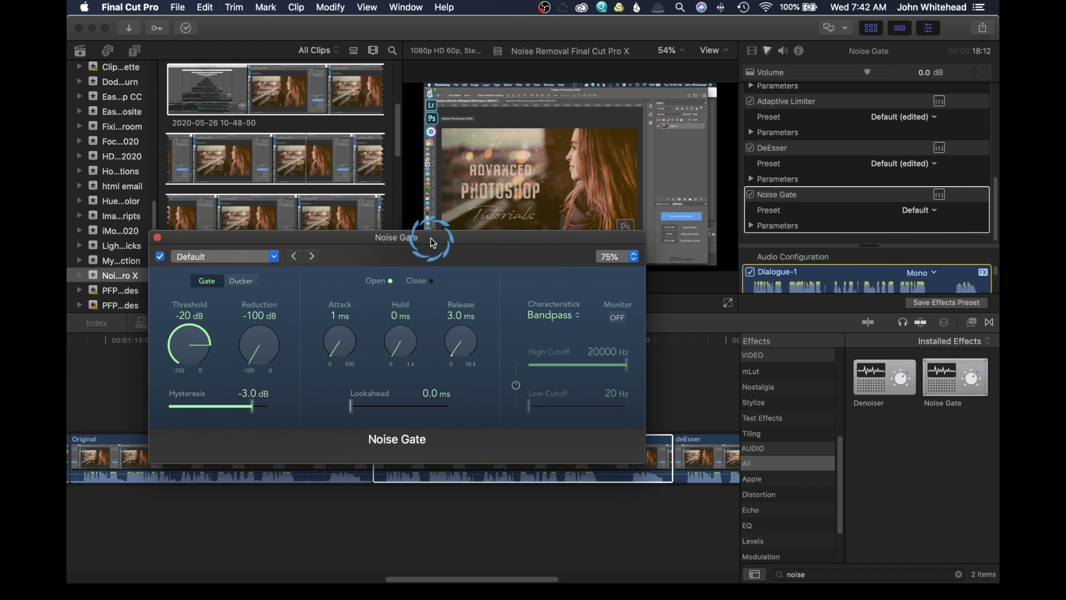
left_click_drag(431, 238, 491, 154)
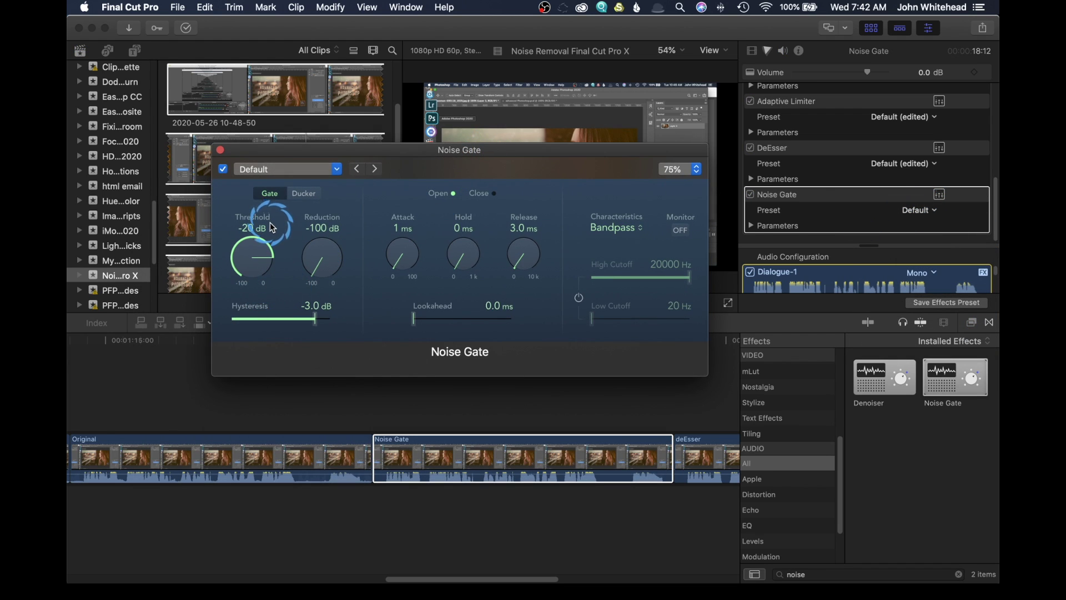
left_click(289, 259)
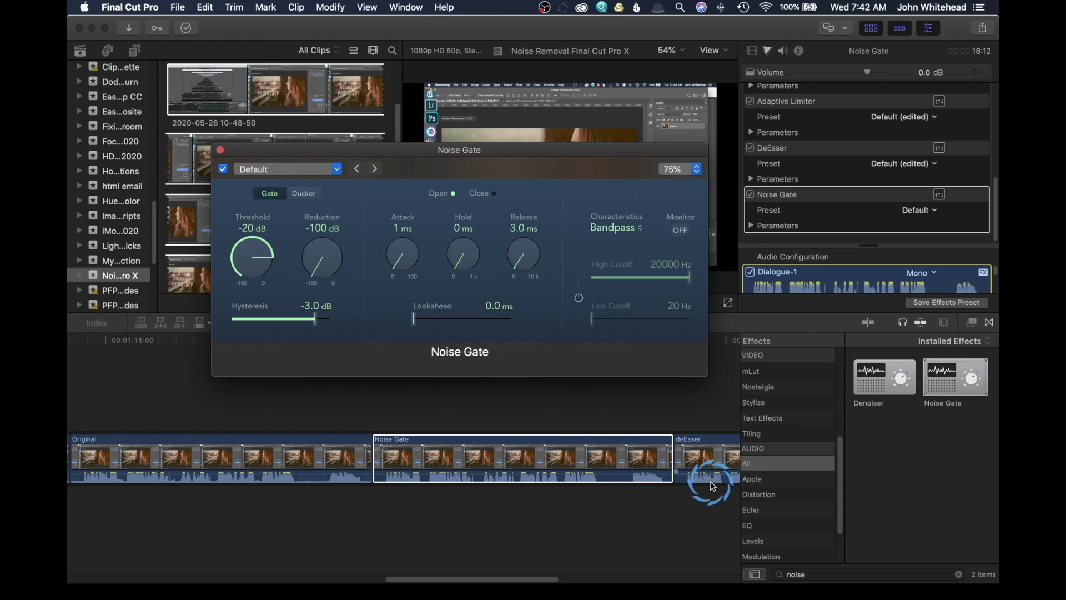
left_click(610, 484)
left_click(240, 247)
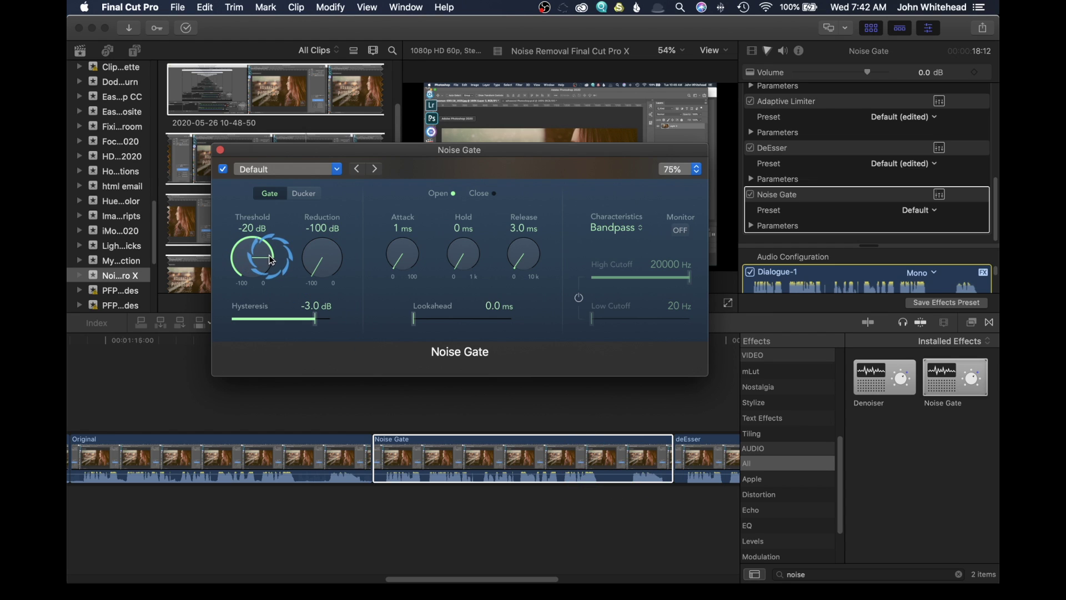
left_click(471, 330)
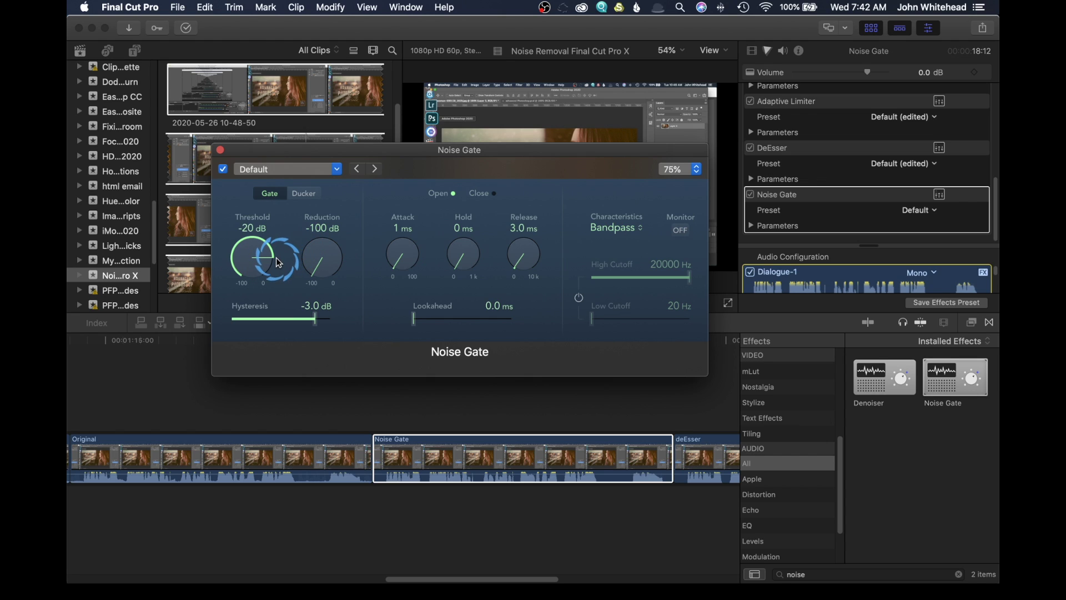
Try the Noise Gate's Threshold at -5 dB and return it to -20 dB
left_click_drag(276, 259, 269, 232)
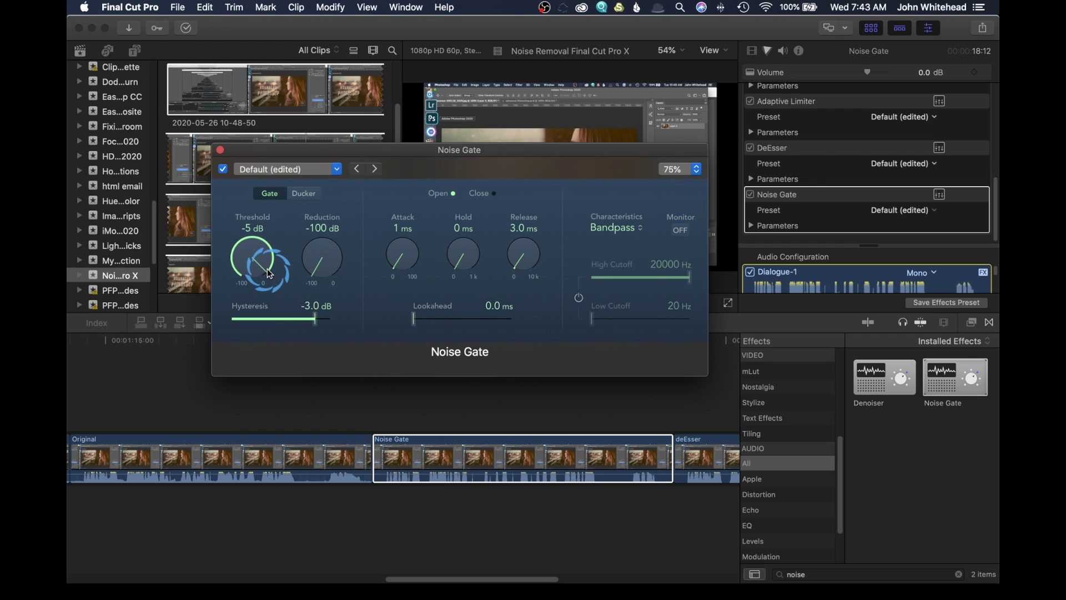
left_click_drag(268, 268, 251, 303)
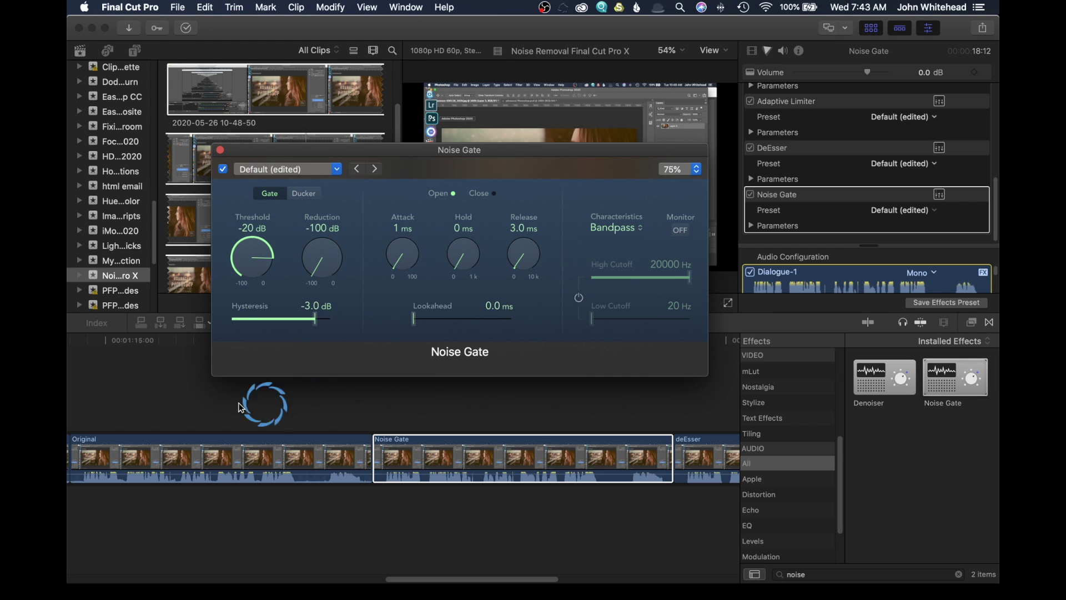
left_click(75, 412)
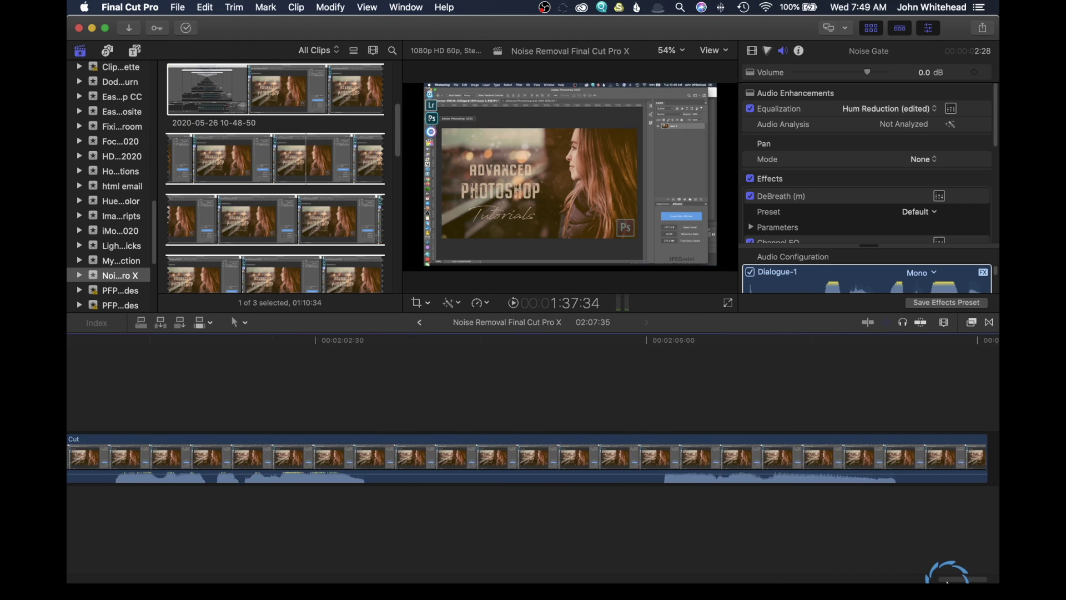
Blade the Cut clip in two at 1:57:48, just before the short noise spike in its waveform
left_click_drag(947, 581, 909, 581)
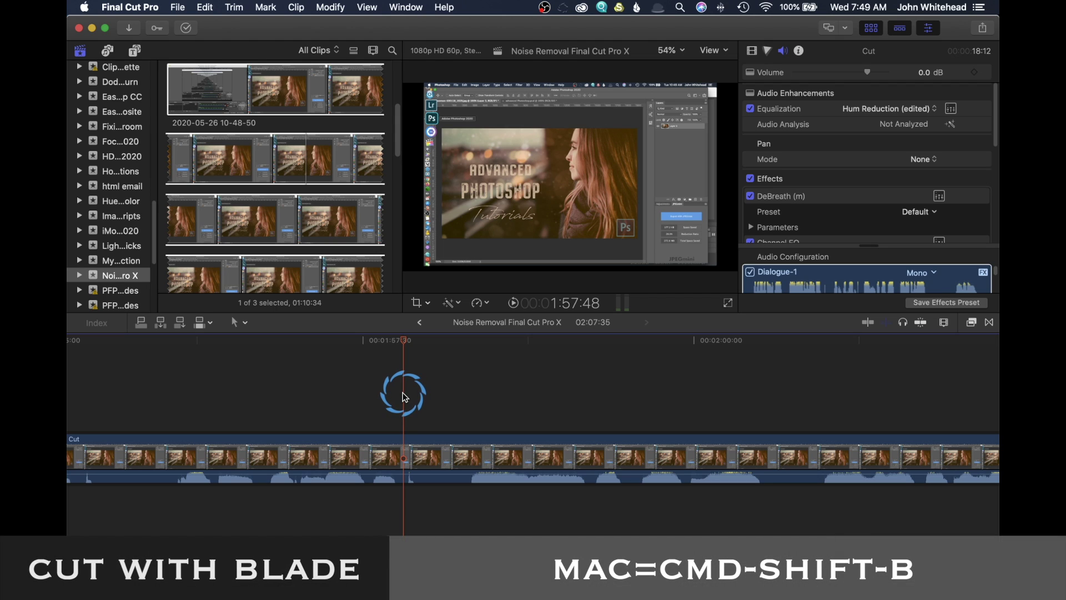
key("super+shift+b")
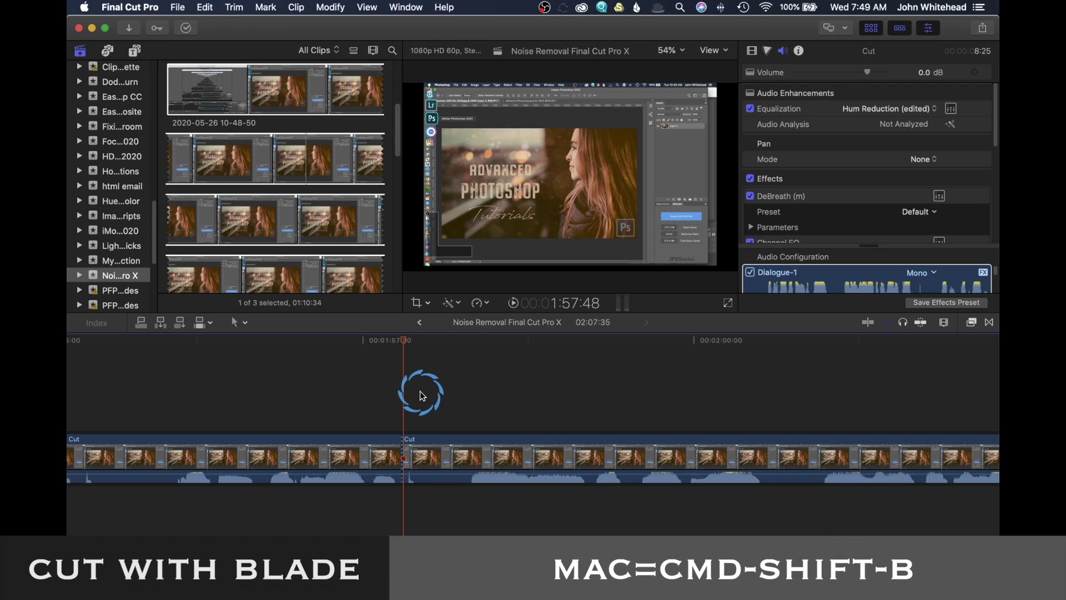
Blade the Cut clip at 1:58:00, just after the noise spike, and lower the isolated segment's volume to -∞ dB
left_click(429, 398)
key("super+shift+b")
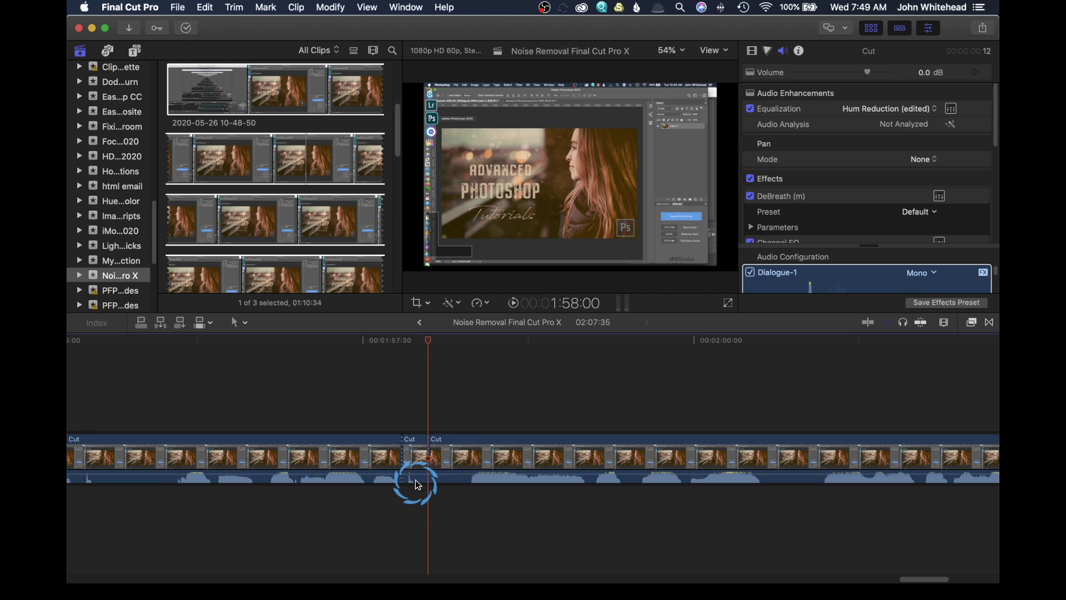
left_click_drag(416, 472, 417, 510)
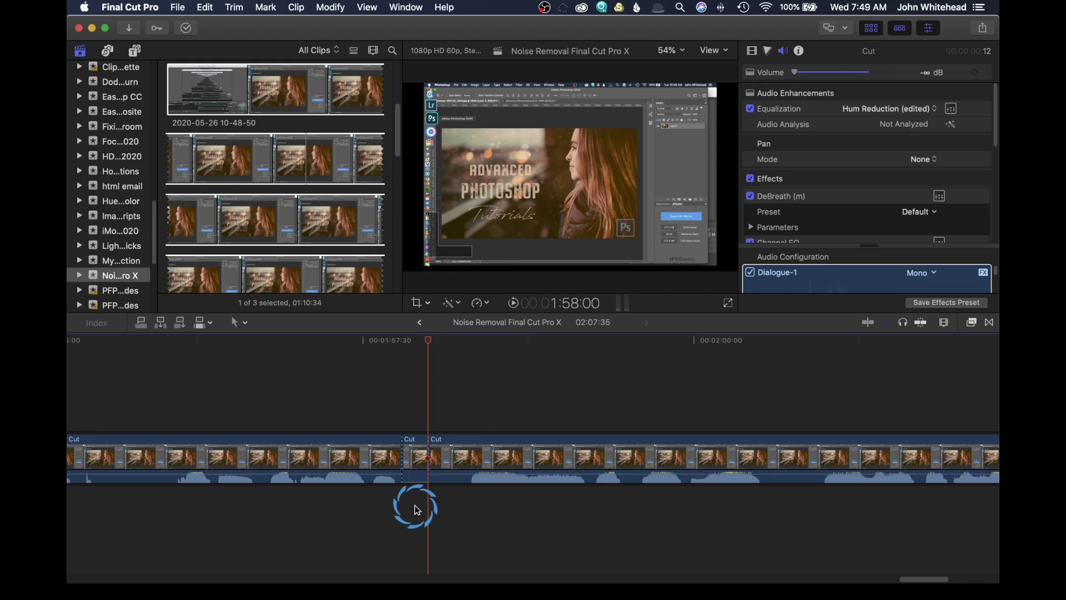
Delete the short segment containing the noise spike so the remaining Cut clips close up
left_click(414, 462)
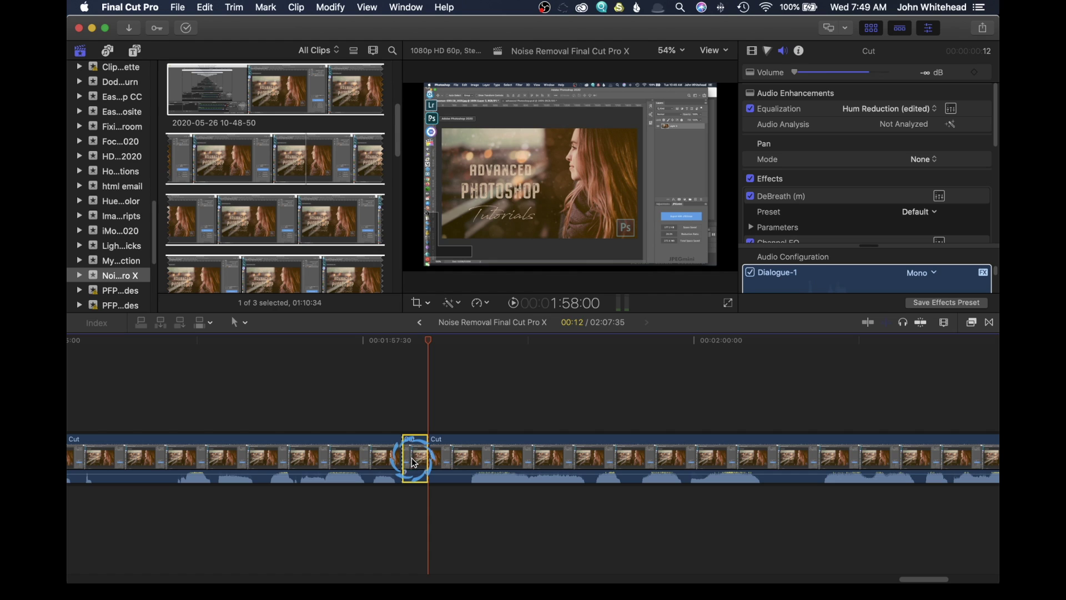
key("BackSpace")
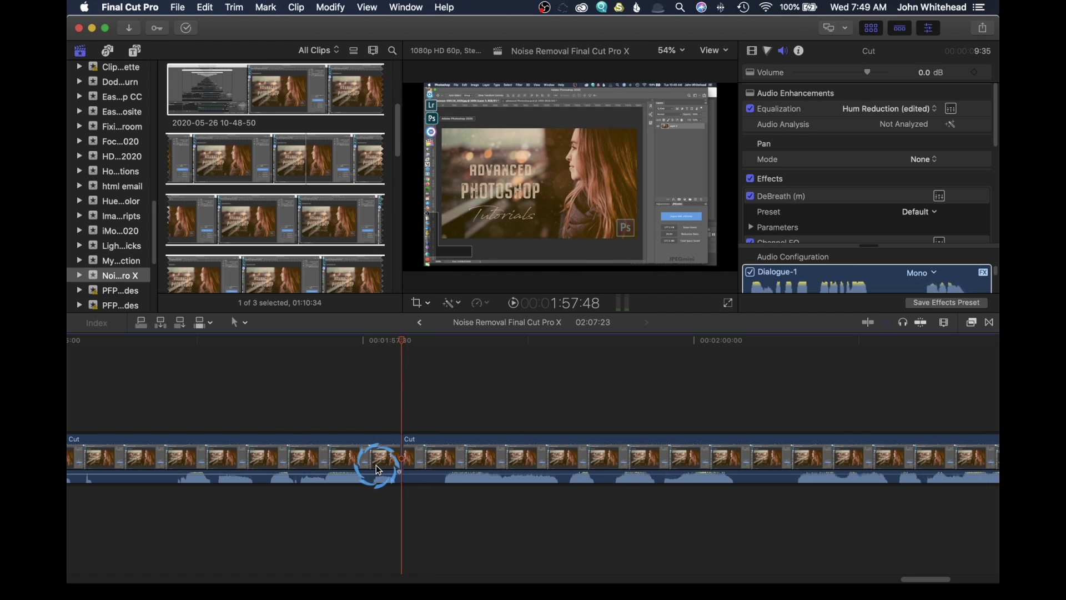
Blade the Cut clip on both sides of the earlier noise spike, starting at 1:55:22, and lower that short segment's volume
scroll(920, 580, "left", 3)
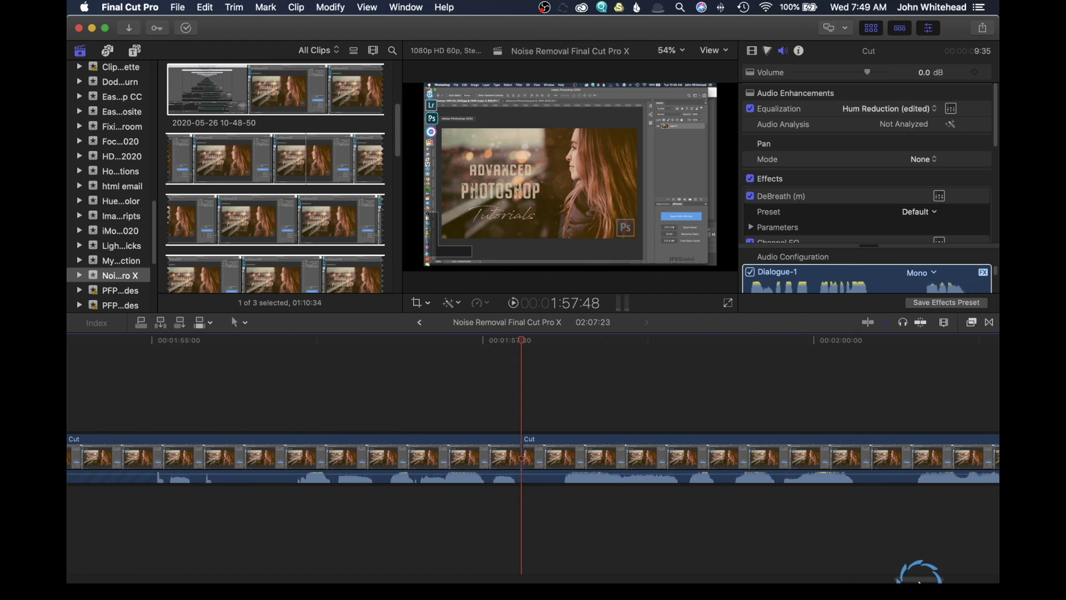
scroll(920, 578, "left", 5)
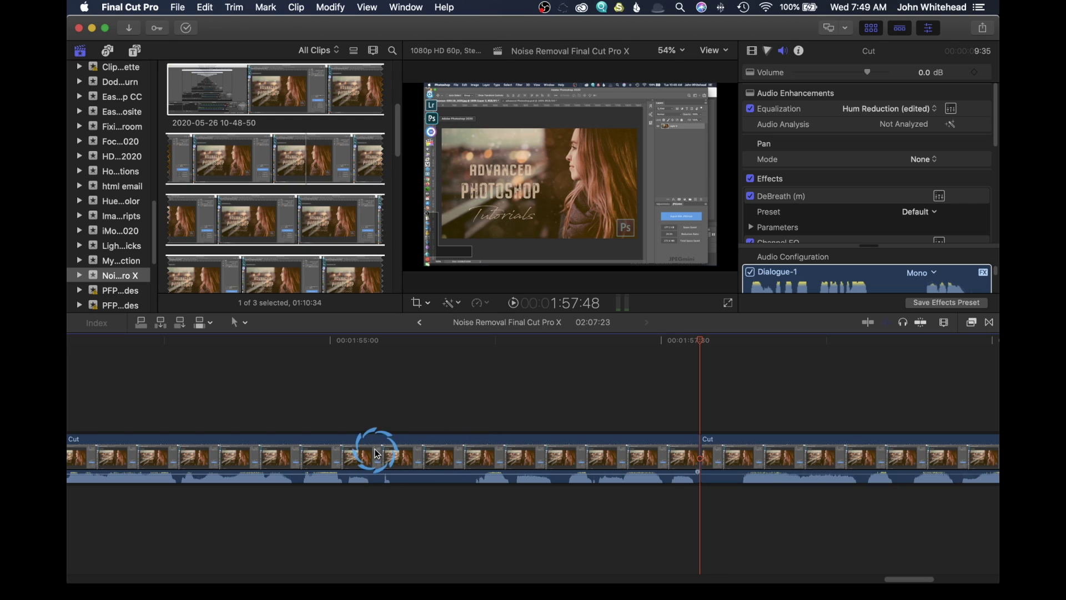
left_click(379, 421)
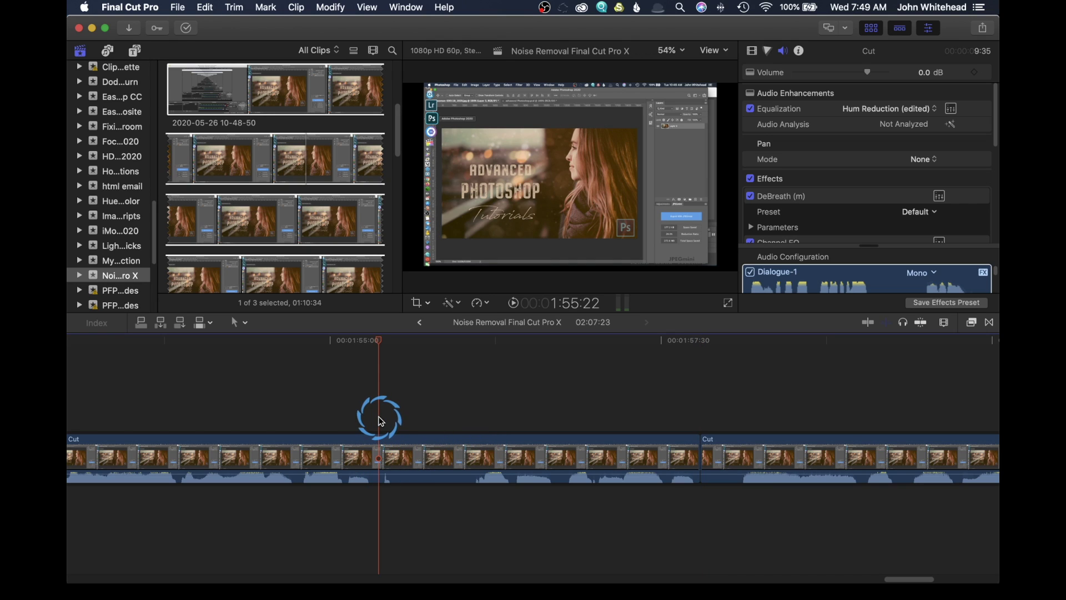
key("p")
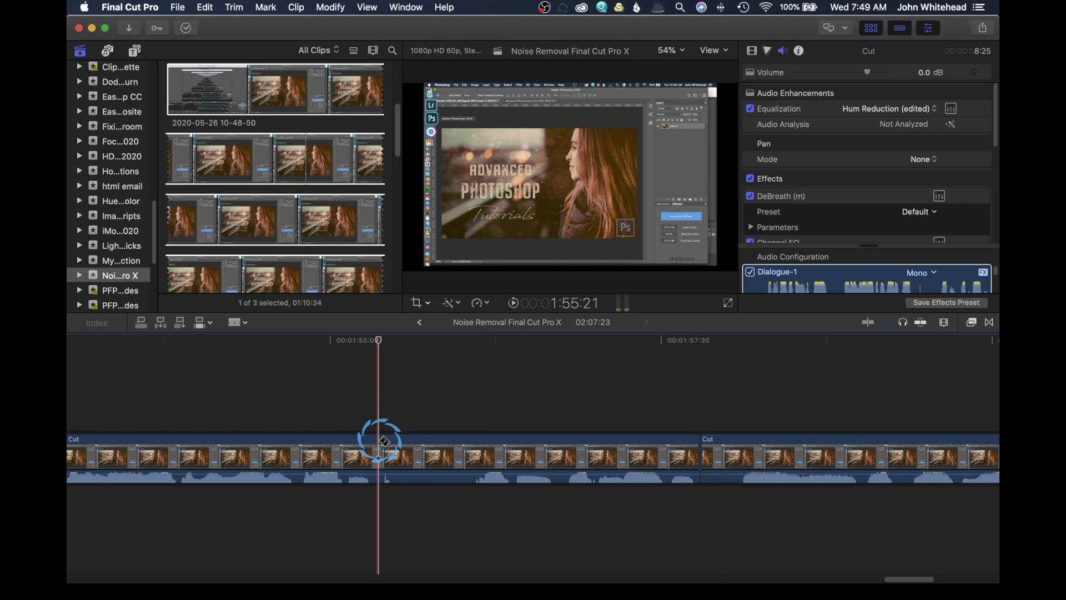
left_click(392, 442)
left_click(397, 442)
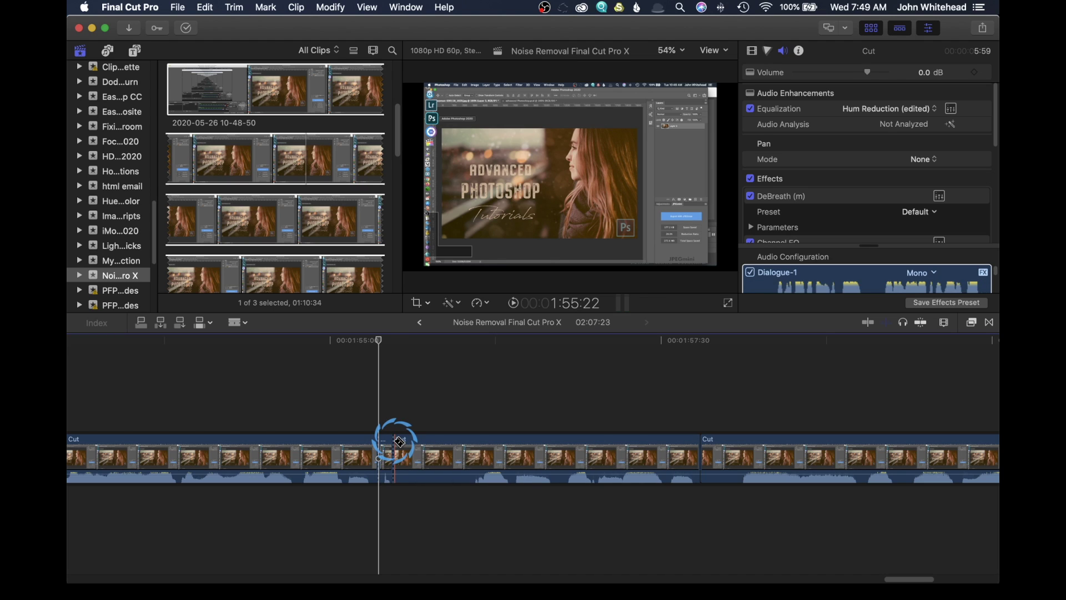
left_click(397, 447)
key("a")
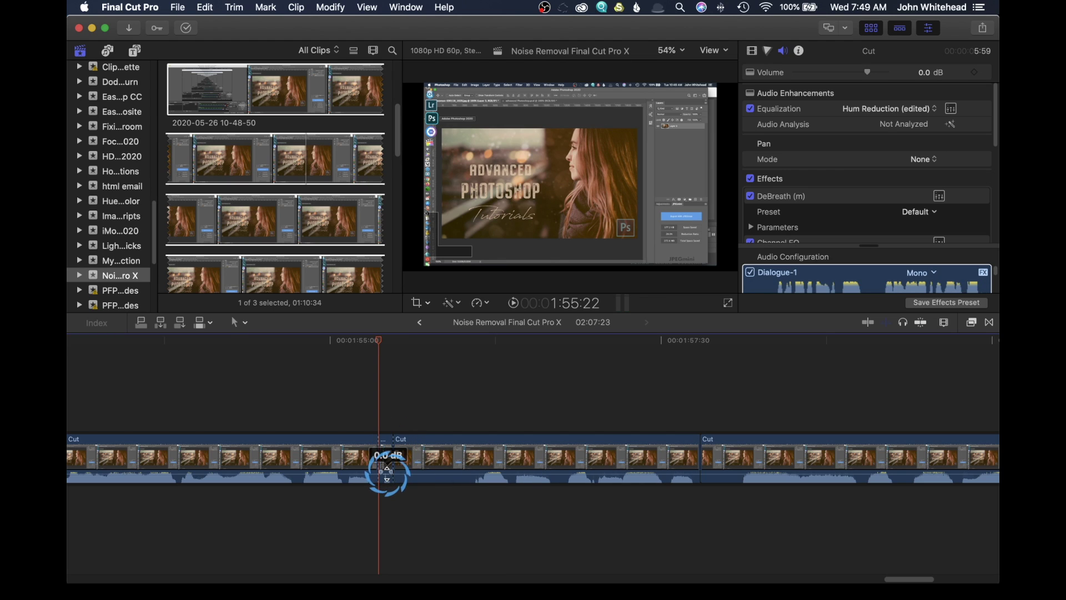
left_click(448, 515)
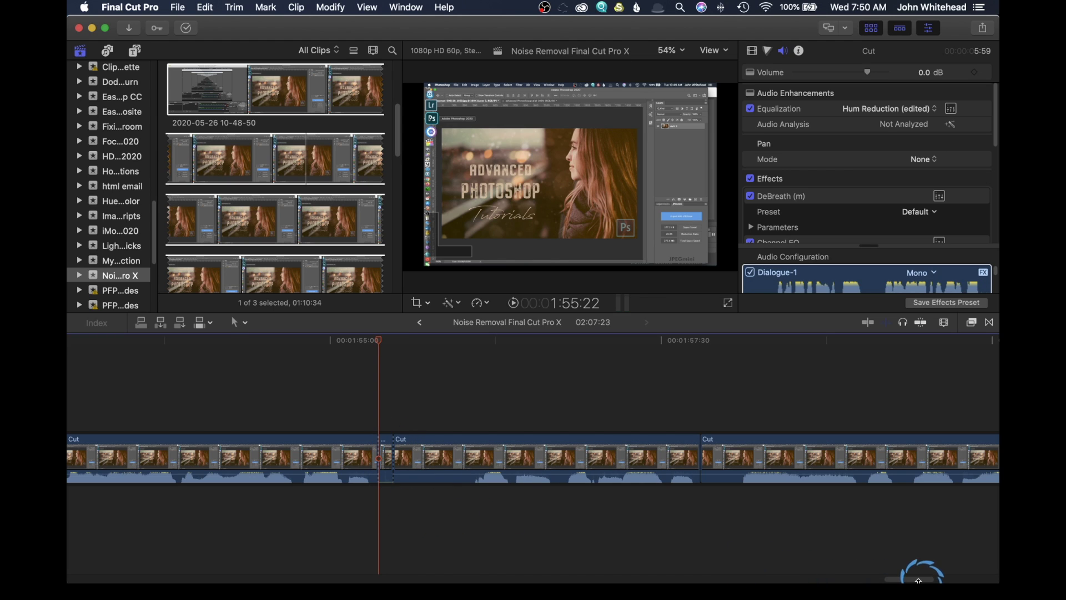
Play the timeline from the start of the first Noise Gate clip at 1:31:12 to review the Noise Gate and Cut clips
left_click_drag(921, 579, 791, 580)
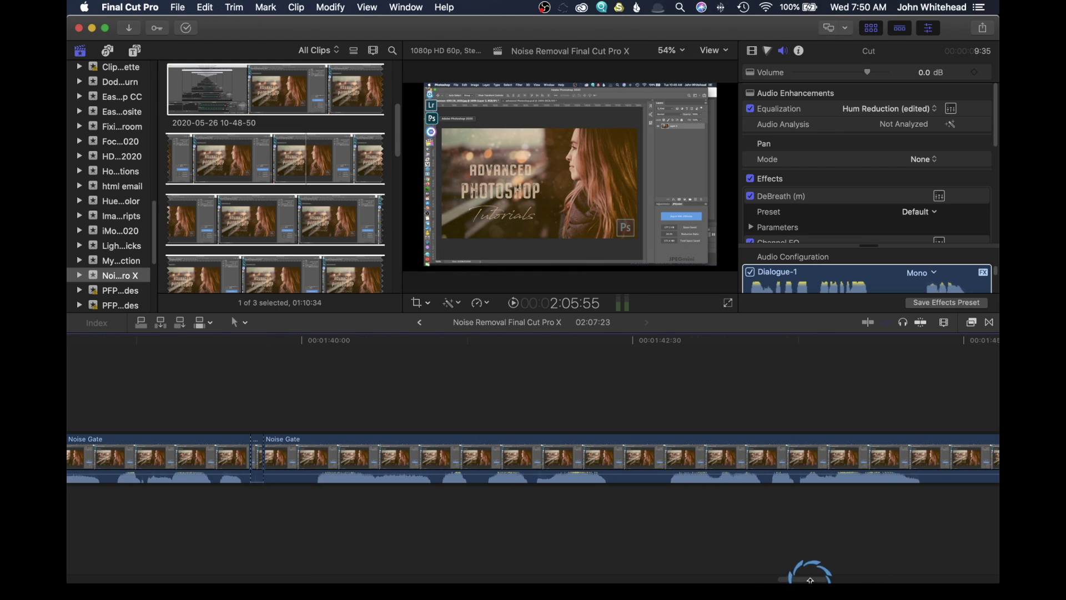
key("super+minus")
key("super+minus")
key("super+minus")
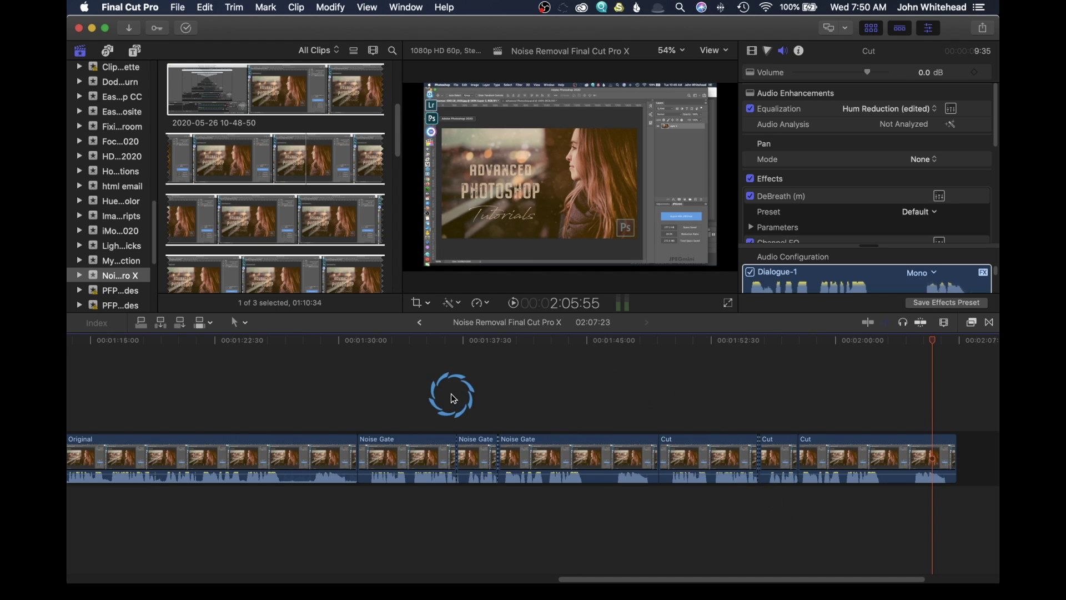
left_click(358, 400)
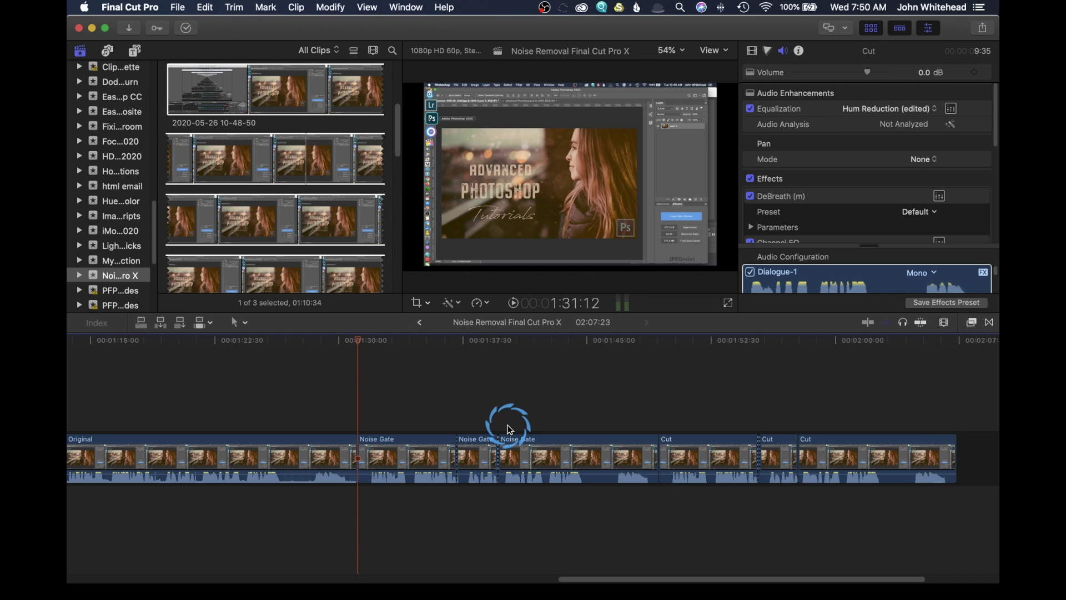
key("space")
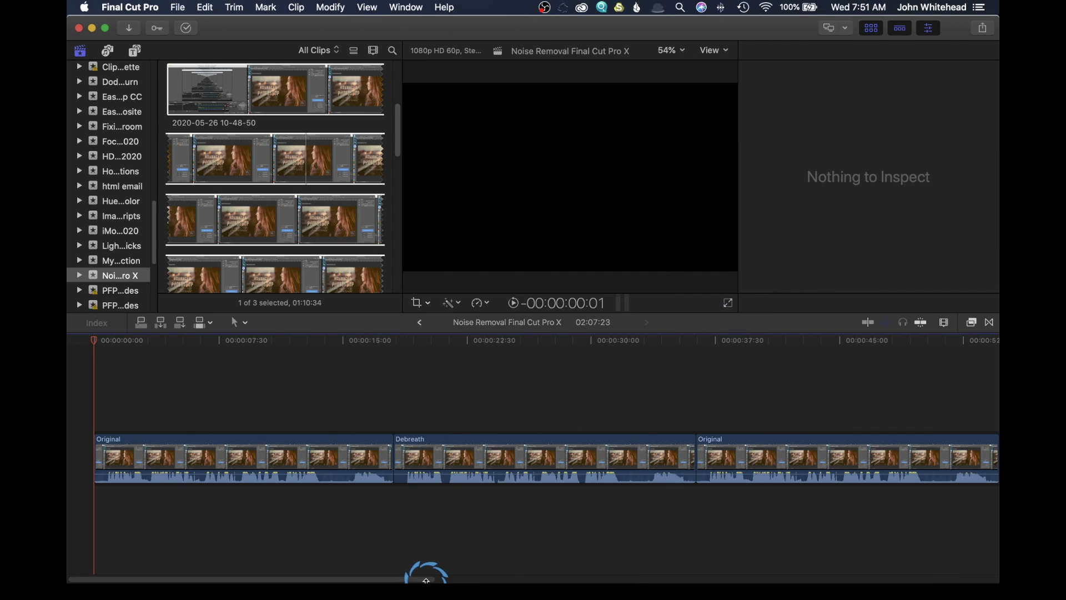
left_click_drag(423, 579, 987, 580)
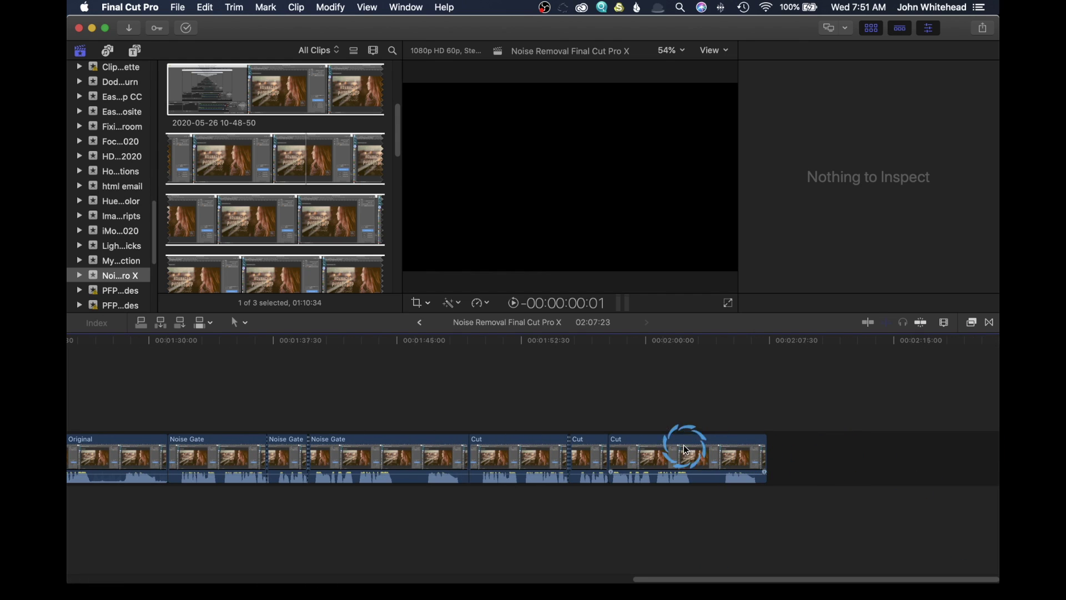